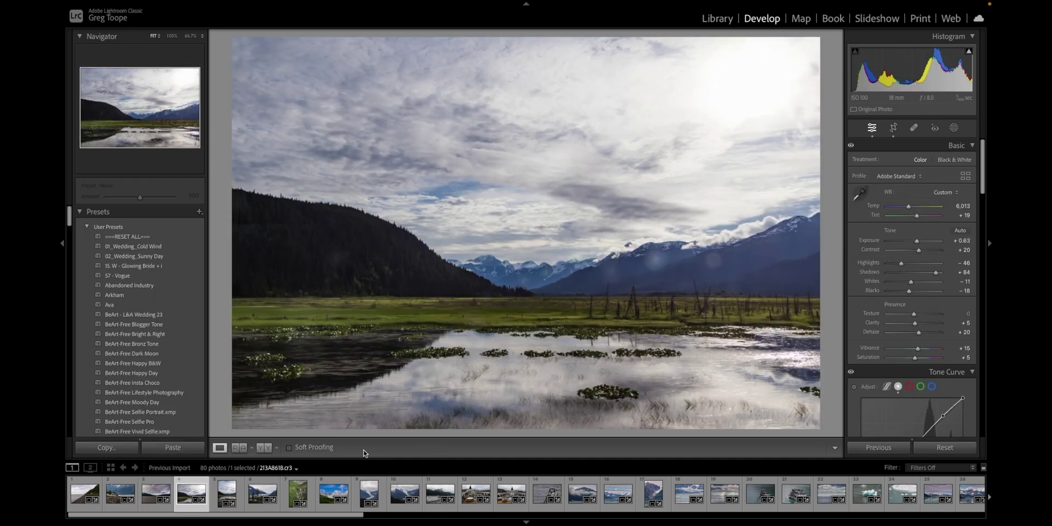
# Step forward past the marsh reflection and glacier-forest photos to the misty green mountain photo
pyautogui.press('Right')
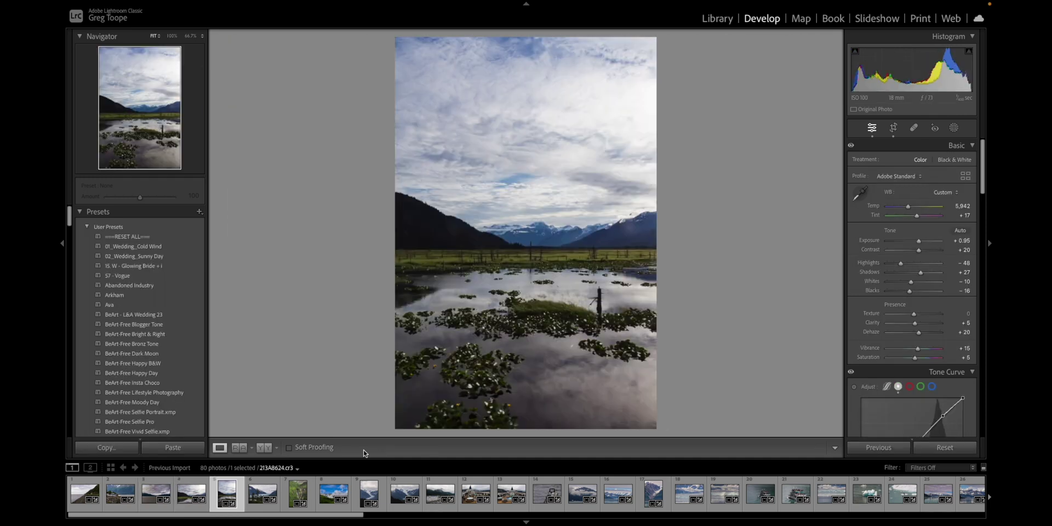
pyautogui.press('Right')
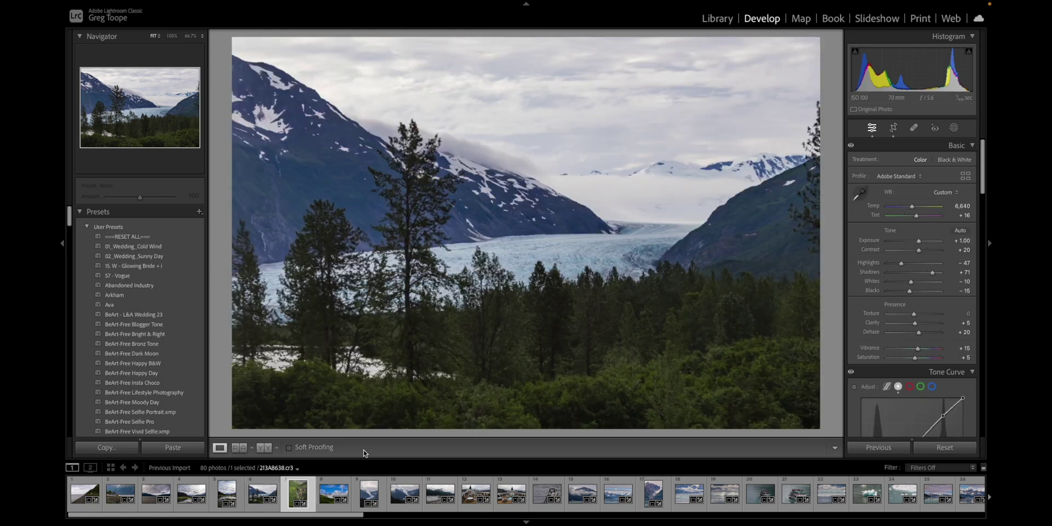
pyautogui.press('Right')
pyautogui.press('Right')
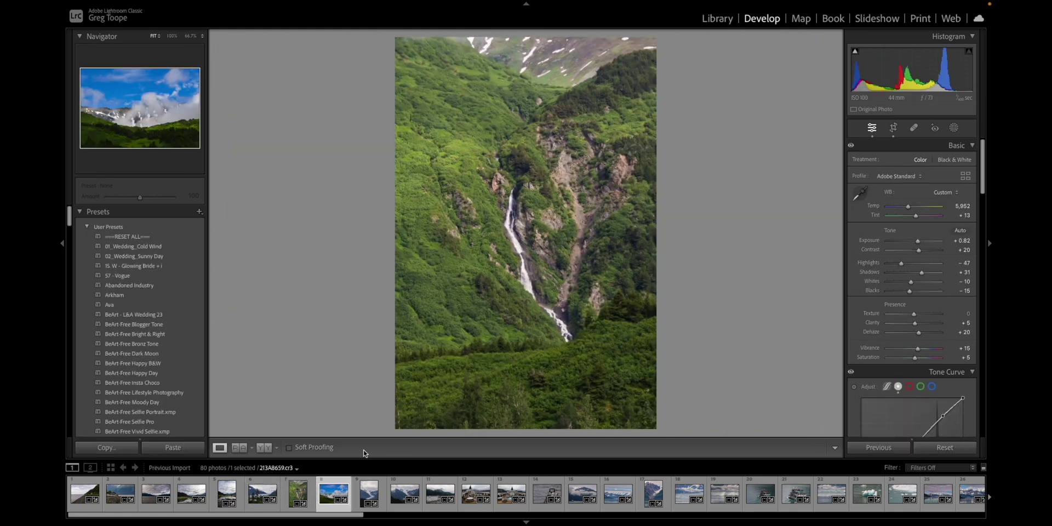
pyautogui.press('Right')
pyautogui.press('Right')
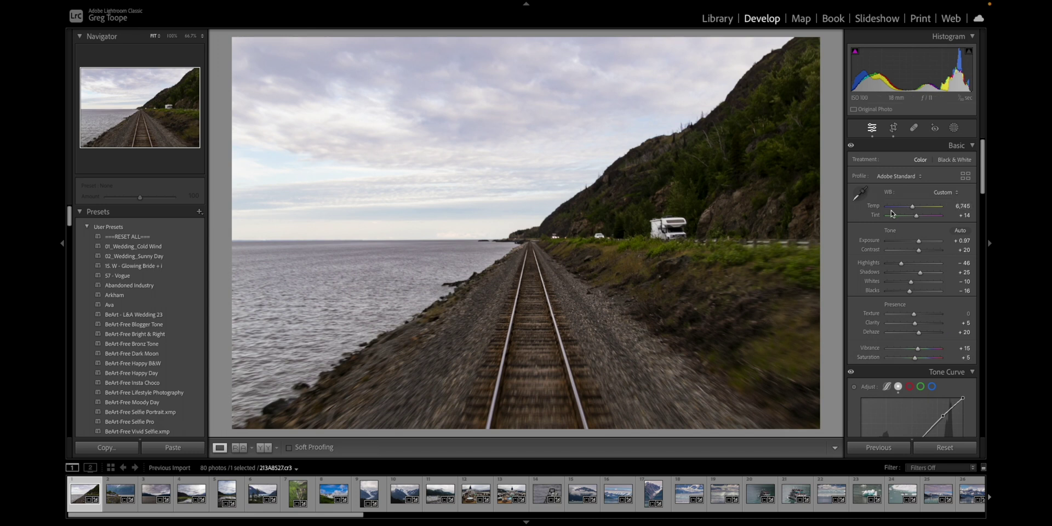
# Advance from the shoreline train through the lake, marsh, glacier valley and waterfall photos
pyautogui.press('Right')
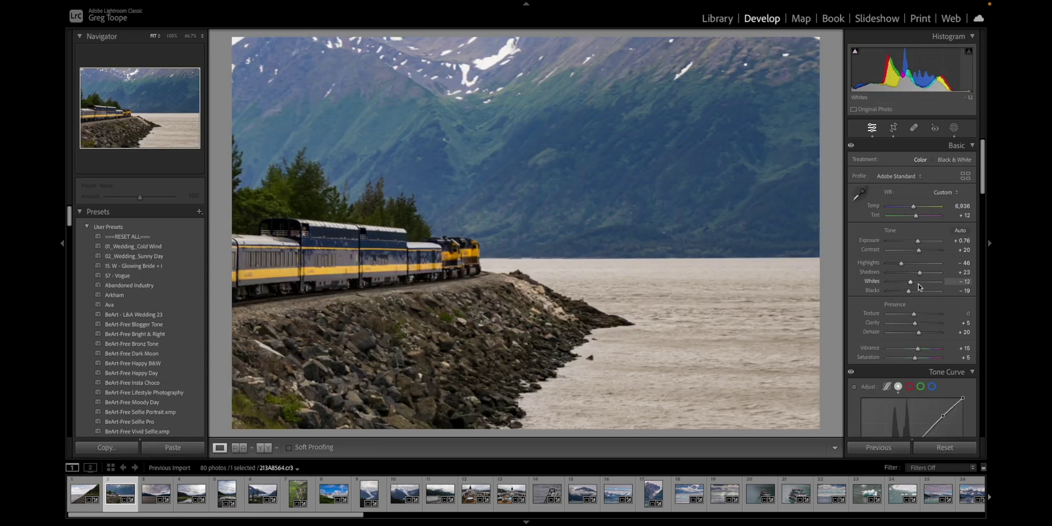
pyautogui.press('Right')
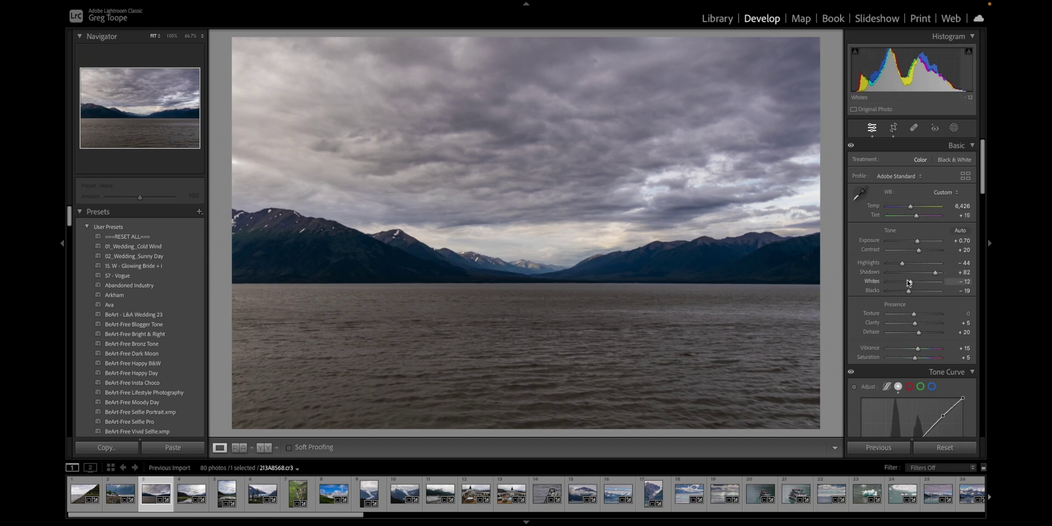
pyautogui.press('Right')
pyautogui.press('Right')
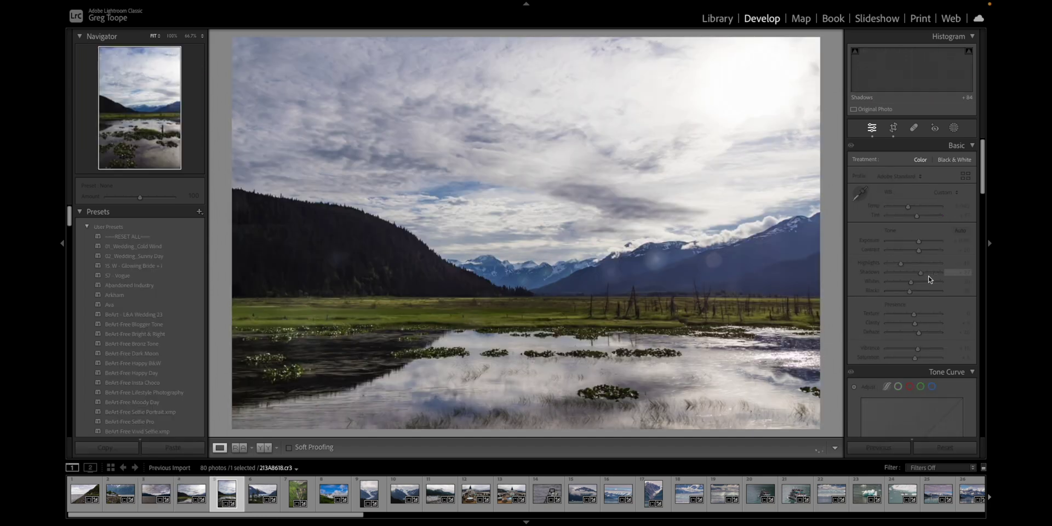
pyautogui.press('Right')
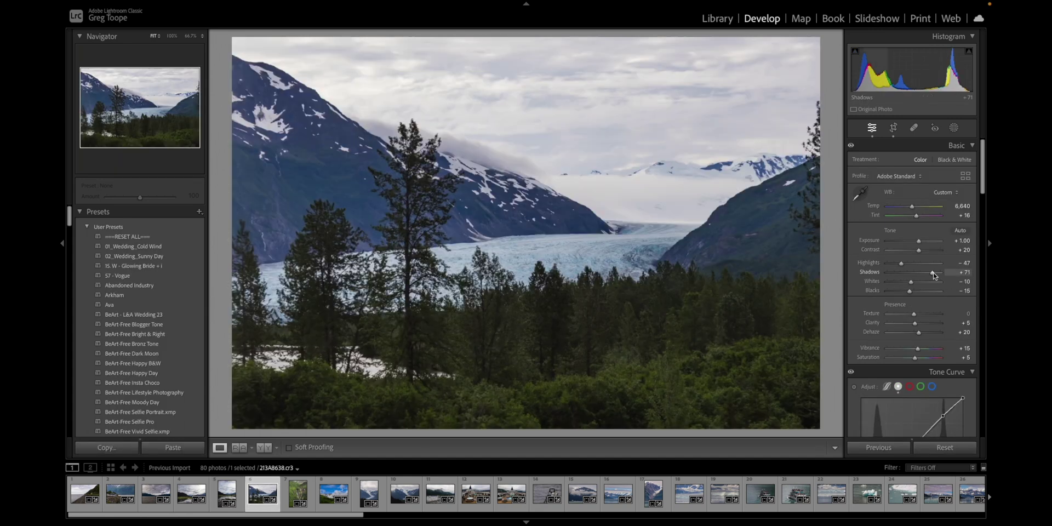
pyautogui.press('Right')
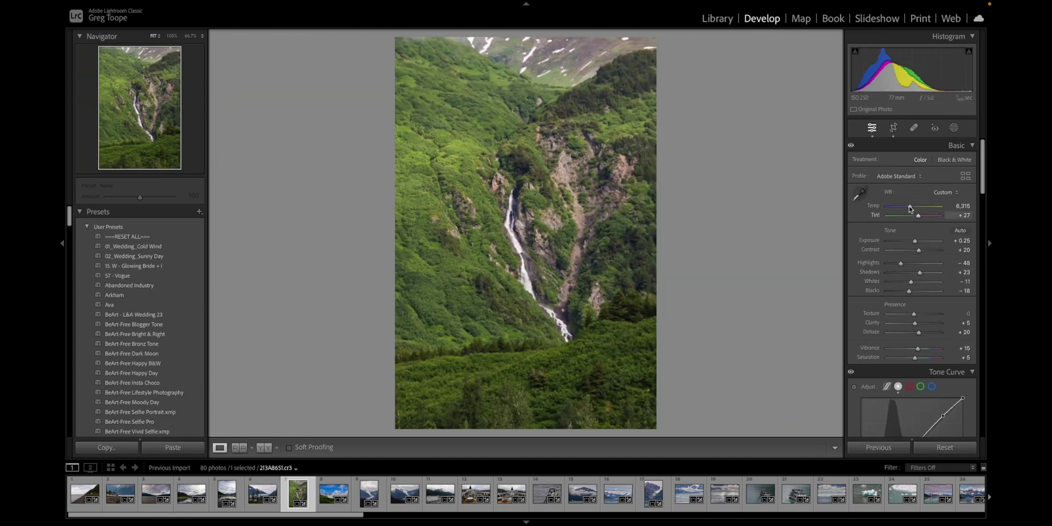
pyautogui.press('Right')
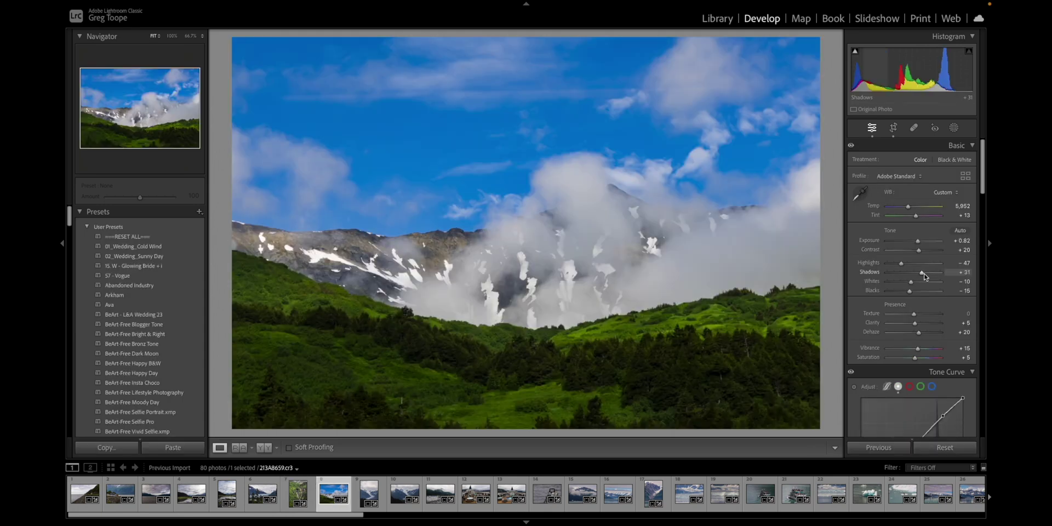
# Continue through the glacier and cruise-deck photos to the closer tour boat photo
pyautogui.press('Right')
pyautogui.press('Right')
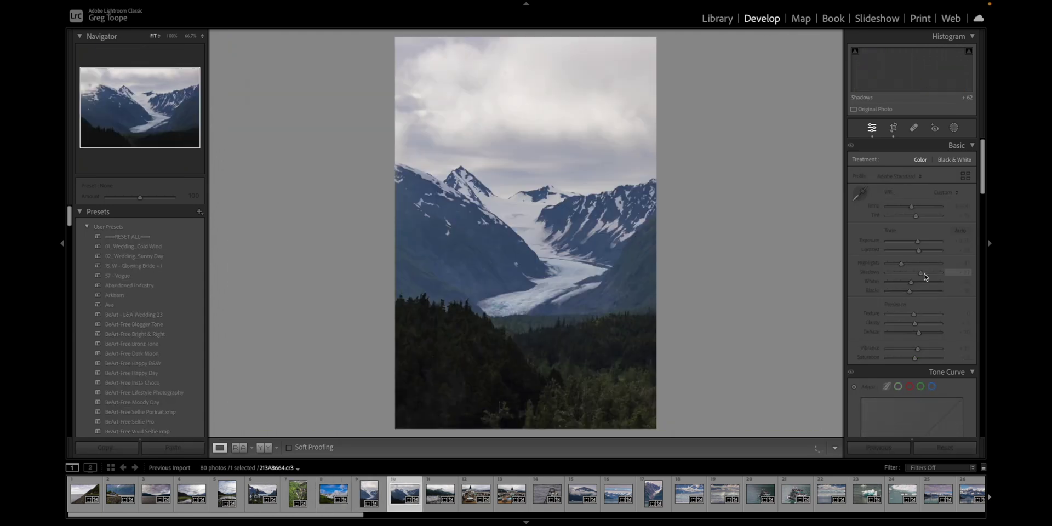
pyautogui.press('Right')
pyautogui.press('Right')
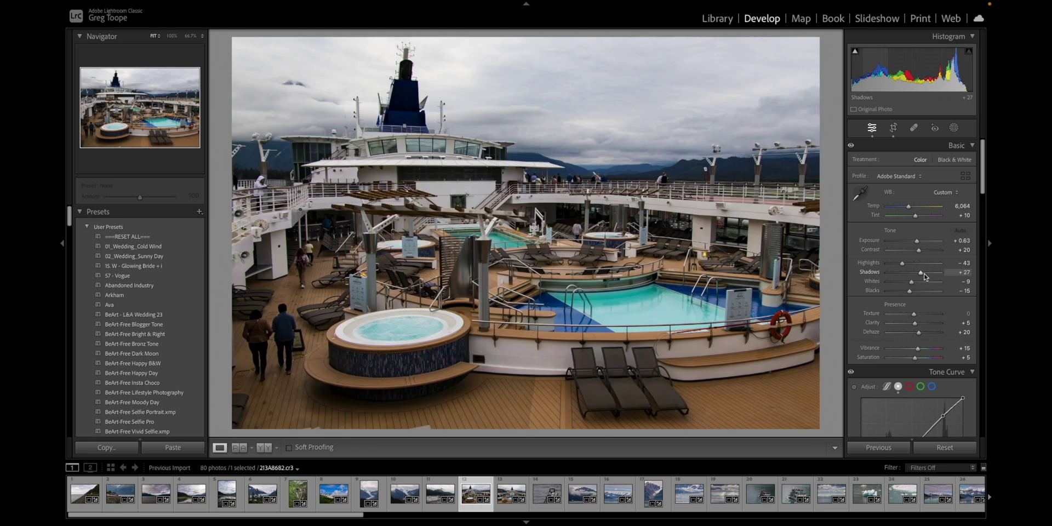
pyautogui.press('Right')
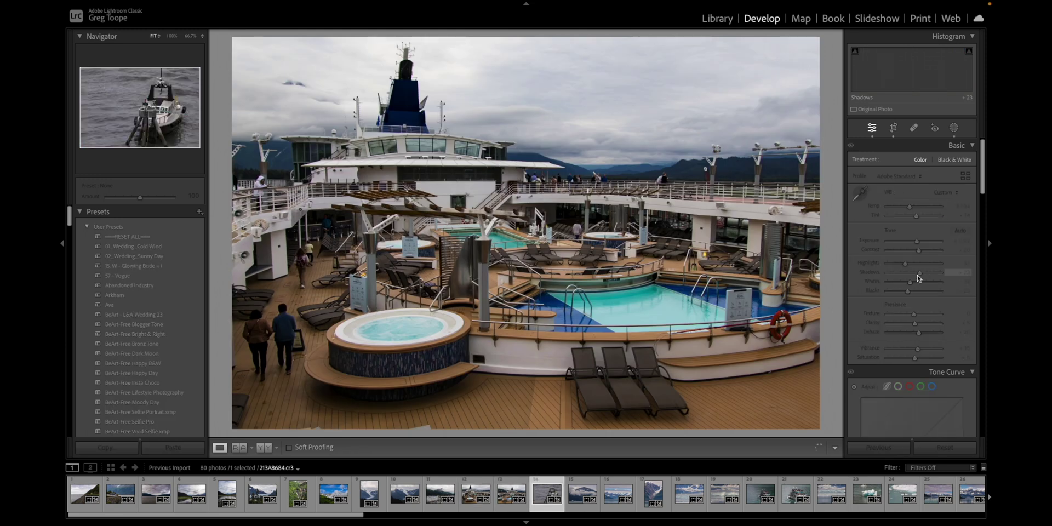
pyautogui.press('Right')
pyautogui.press('Right')
pyautogui.press('Right')
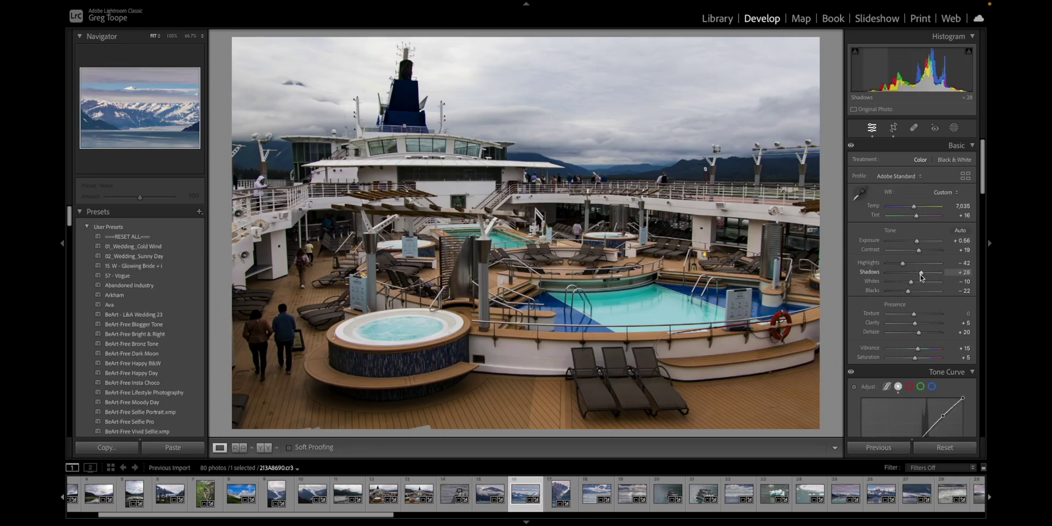
pyautogui.press('Right')
pyautogui.press('Right')
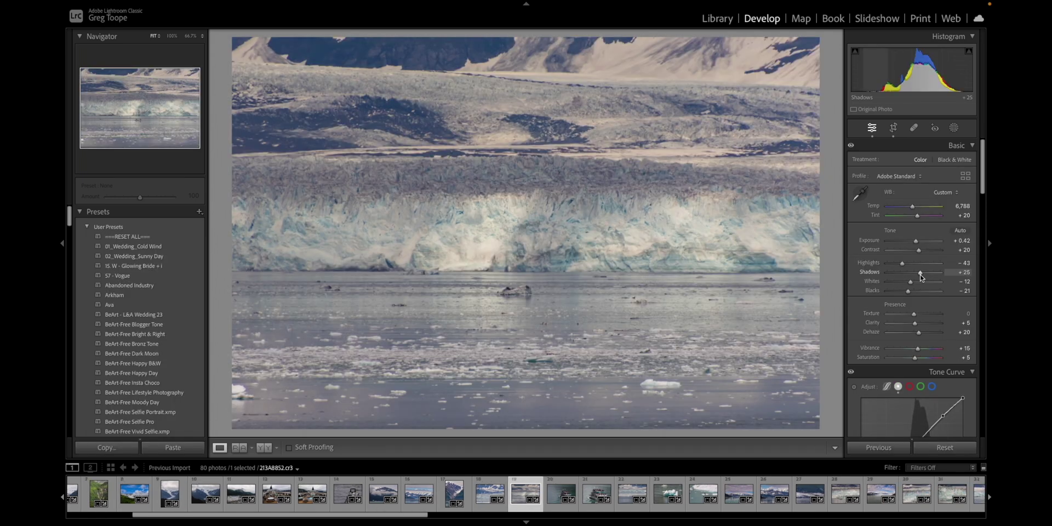
pyautogui.press('Right')
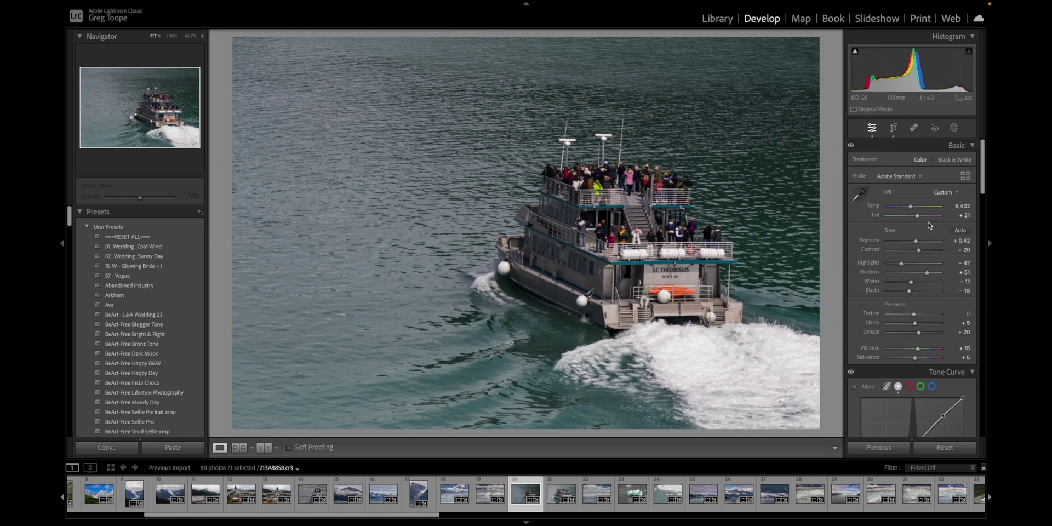
pyautogui.press('Right')
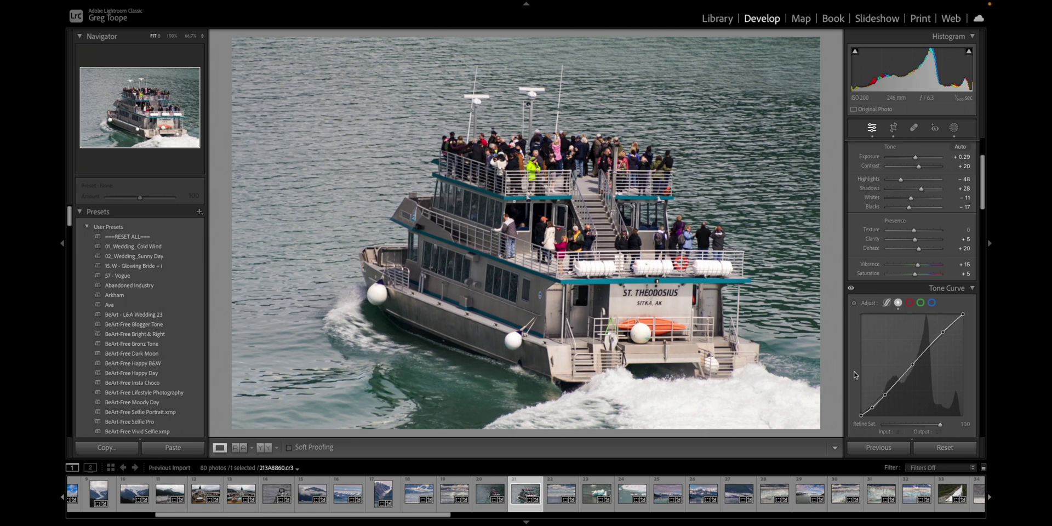
# Advance to the seal-on-ice photo and check its HSL/Color settings
pyautogui.press('Right')
pyautogui.press('Right')
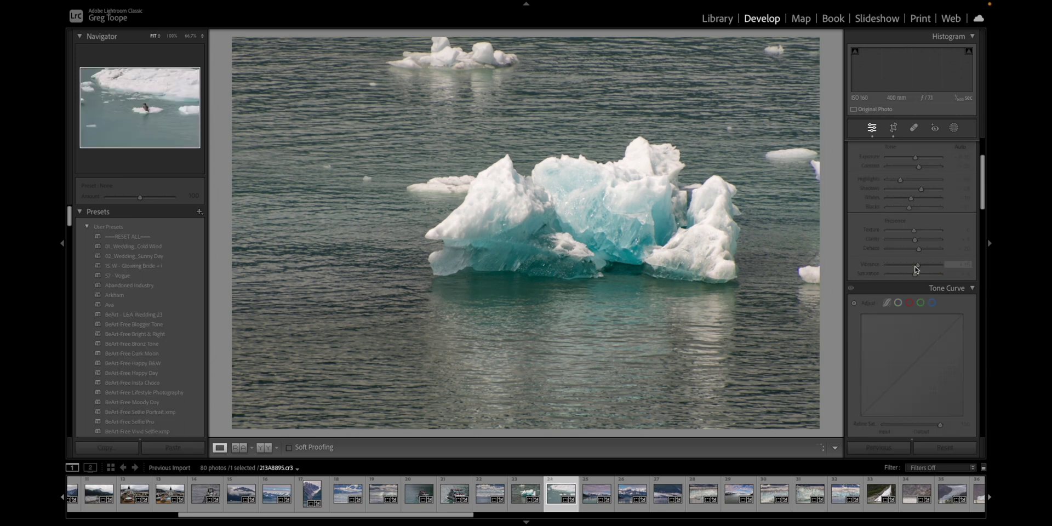
pyautogui.press('Right')
pyautogui.scroll(-3, 912, 226)
pyautogui.scroll(-7, 912, 227)
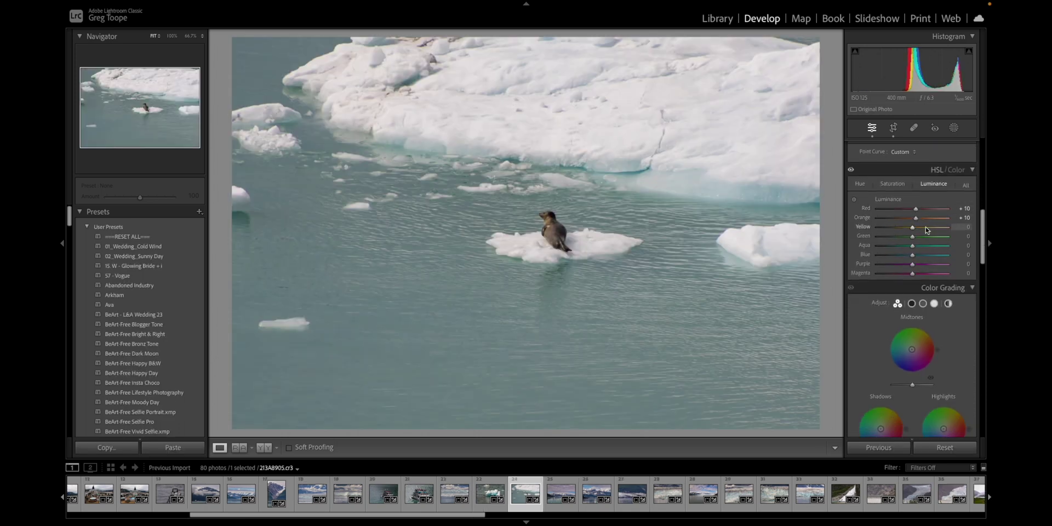
# Move past the mountain-glacier panorama to the glacier close-up, checking Detail and Lens Corrections
pyautogui.press('Right')
pyautogui.press('Right')
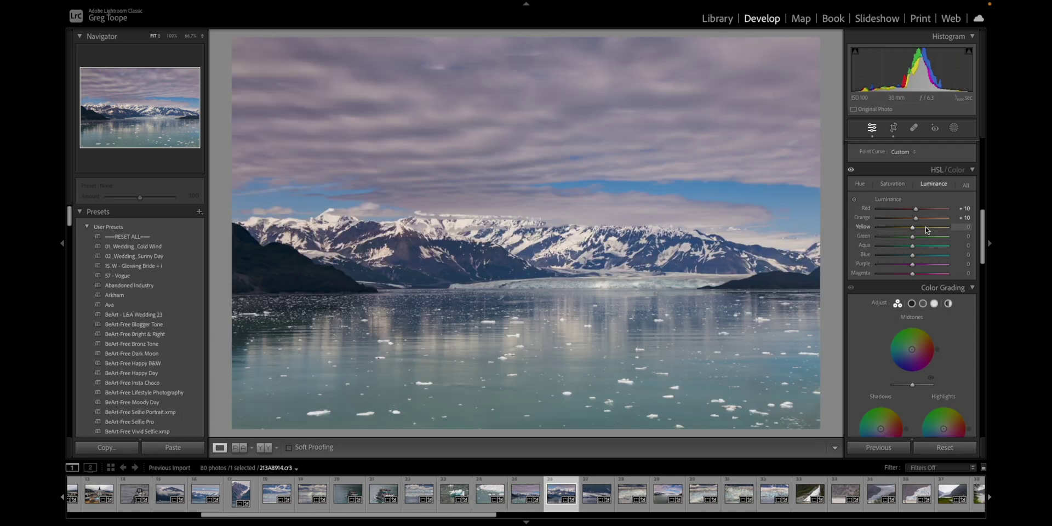
pyautogui.press('Right')
pyautogui.press('Right')
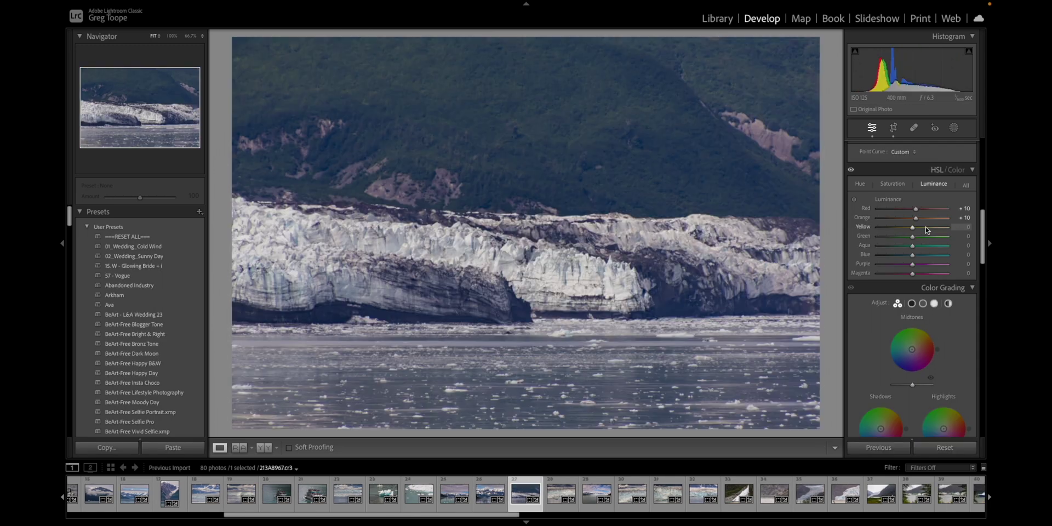
pyautogui.scroll(-4, 926, 230)
pyautogui.scroll(-8, 926, 230)
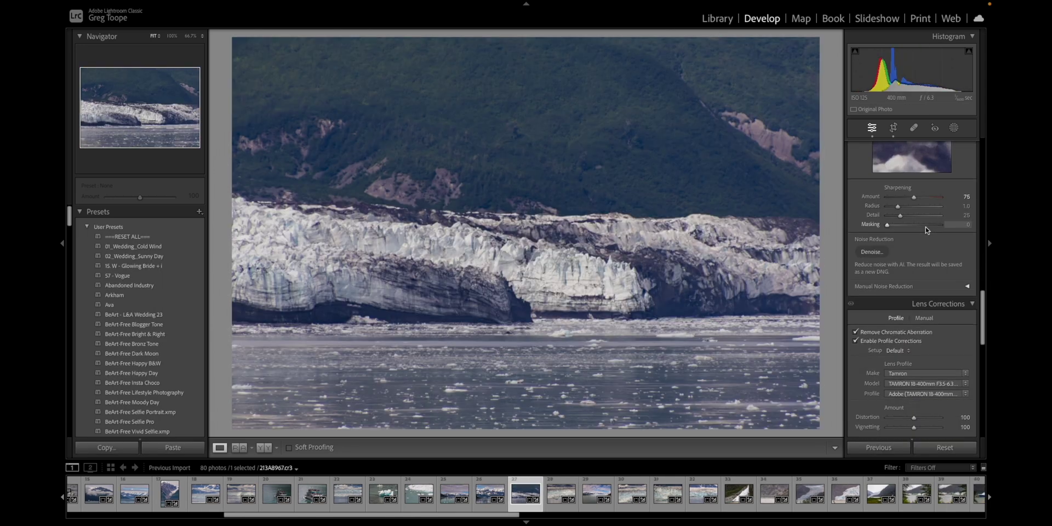
pyautogui.scroll(1, 929, 226)
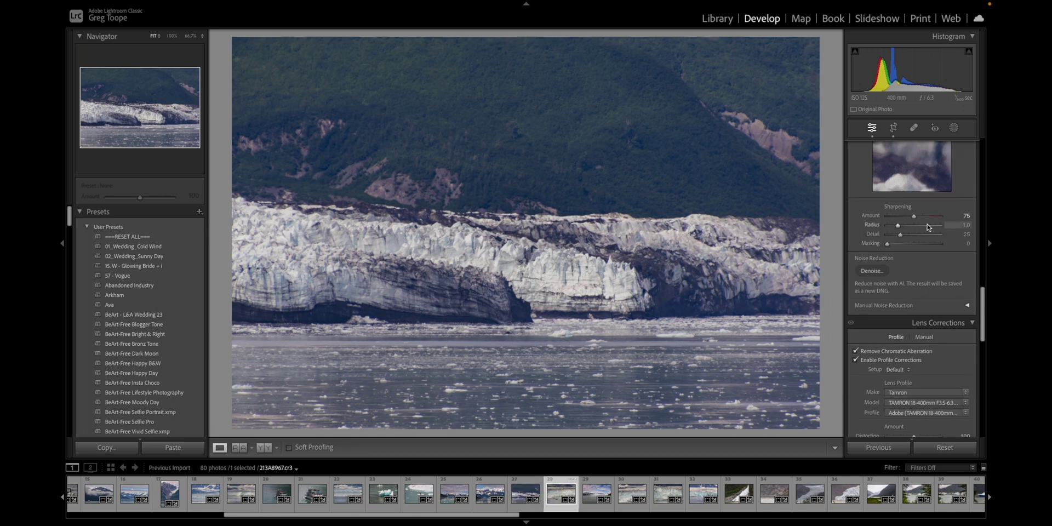
pyautogui.press('Right')
pyautogui.press('Right')
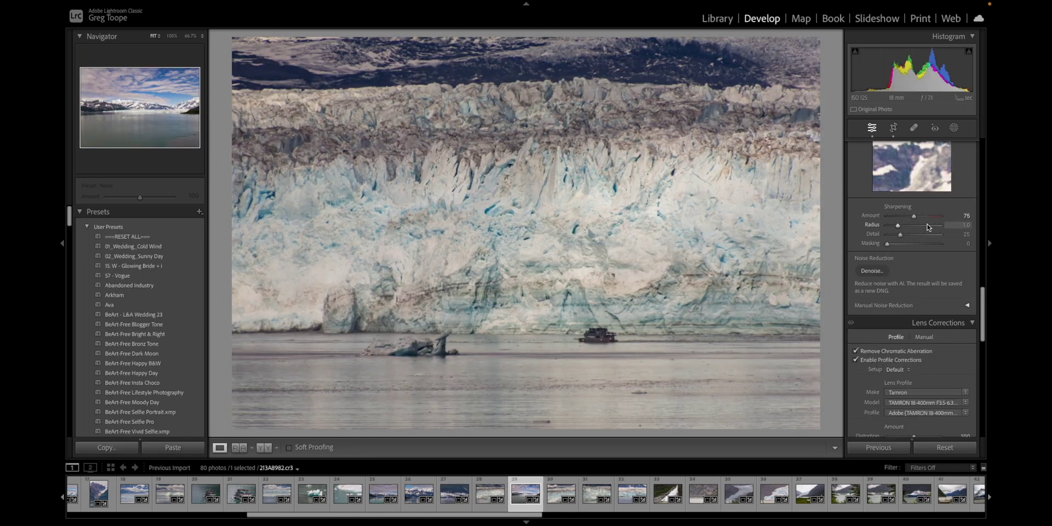
pyautogui.press('Right')
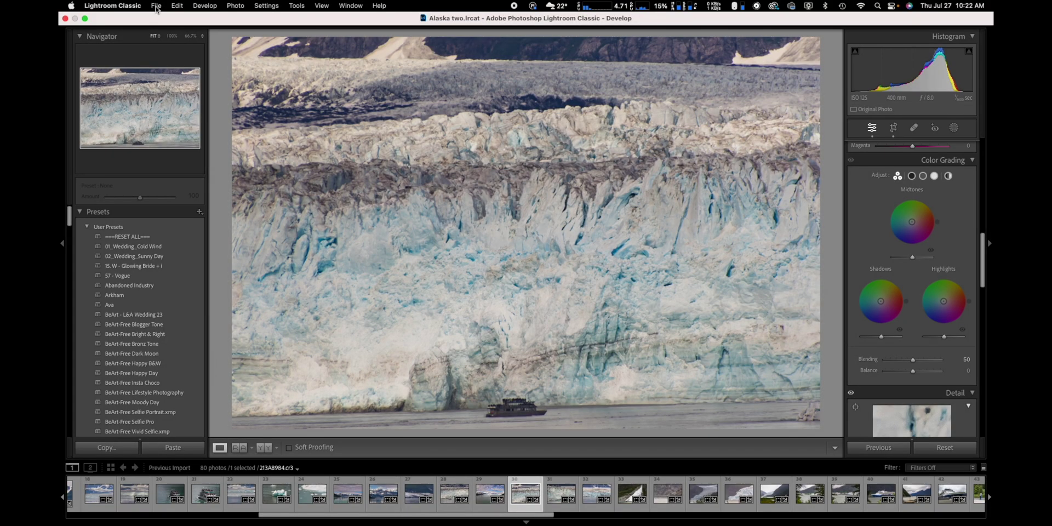
# Bring up the Open Catalog dialog to choose another catalog
pyautogui.click(156, 7)
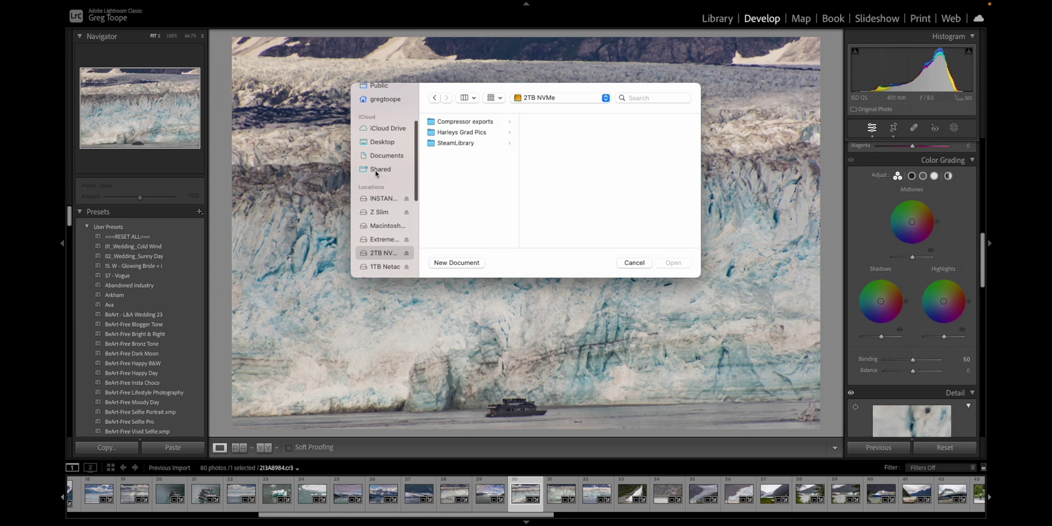
# Open Costa Rica.lrcat from the Extreme SSD's Costa Rica folder, relaunch, and close Imagen
pyautogui.click(384, 239)
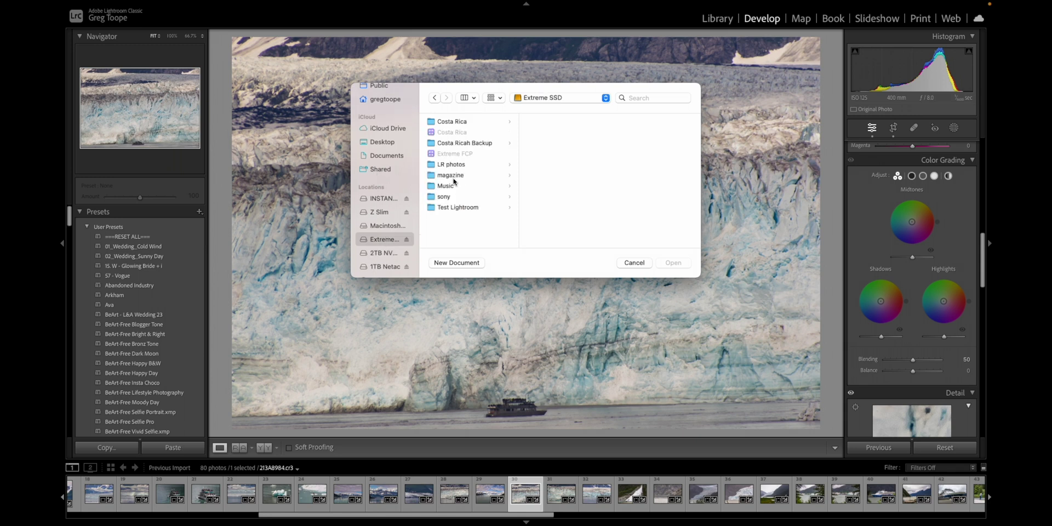
pyautogui.click(477, 144)
pyautogui.click(458, 122)
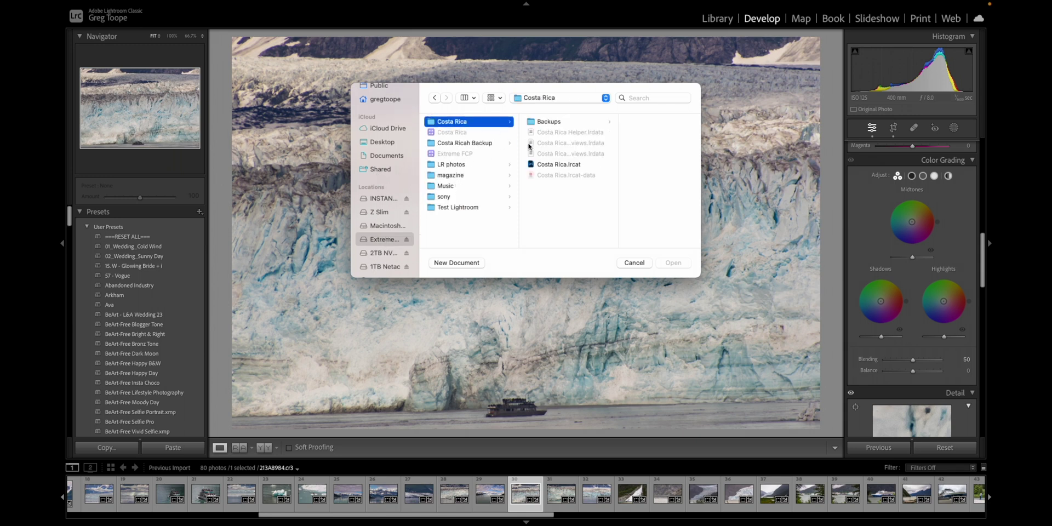
pyautogui.click(557, 164)
pyautogui.click(673, 263)
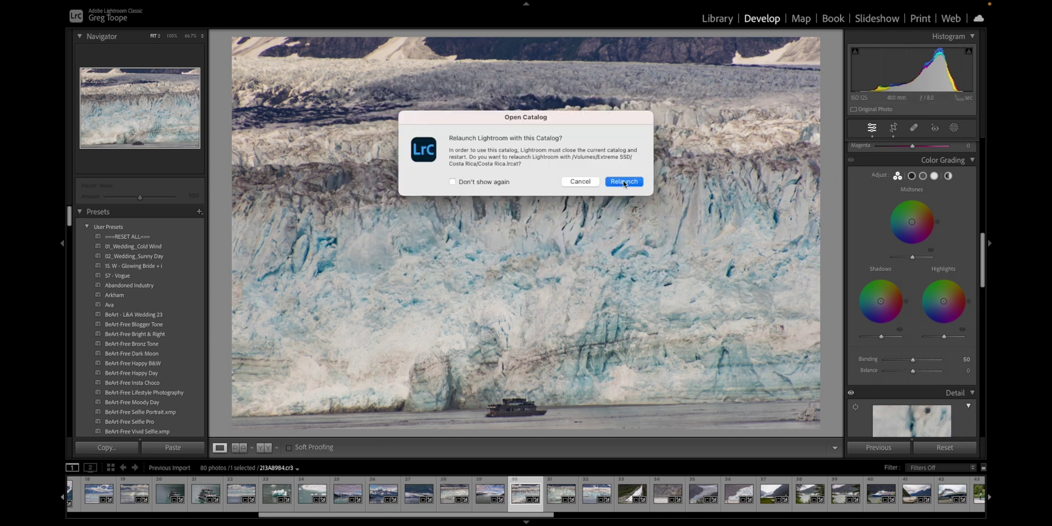
pyautogui.click(624, 182)
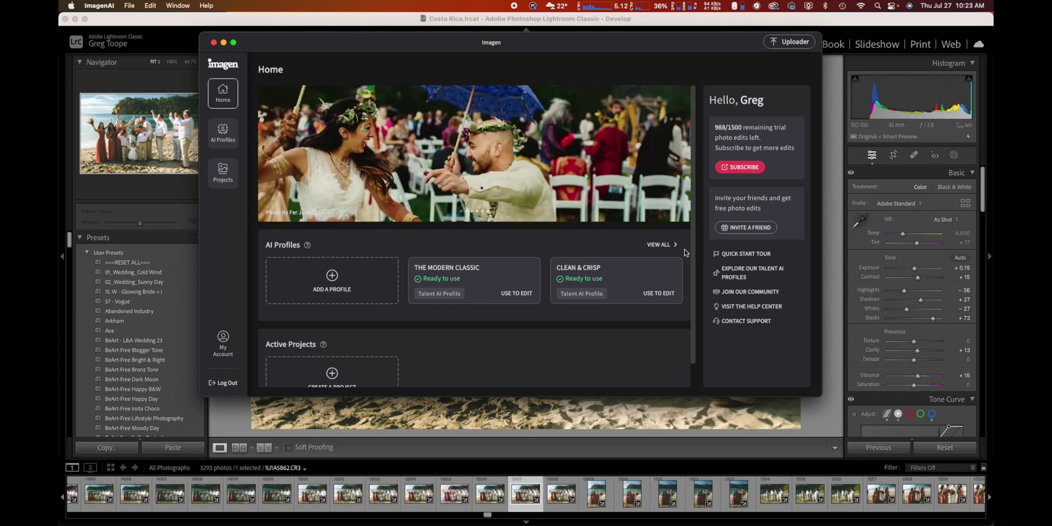
pyautogui.click(213, 42)
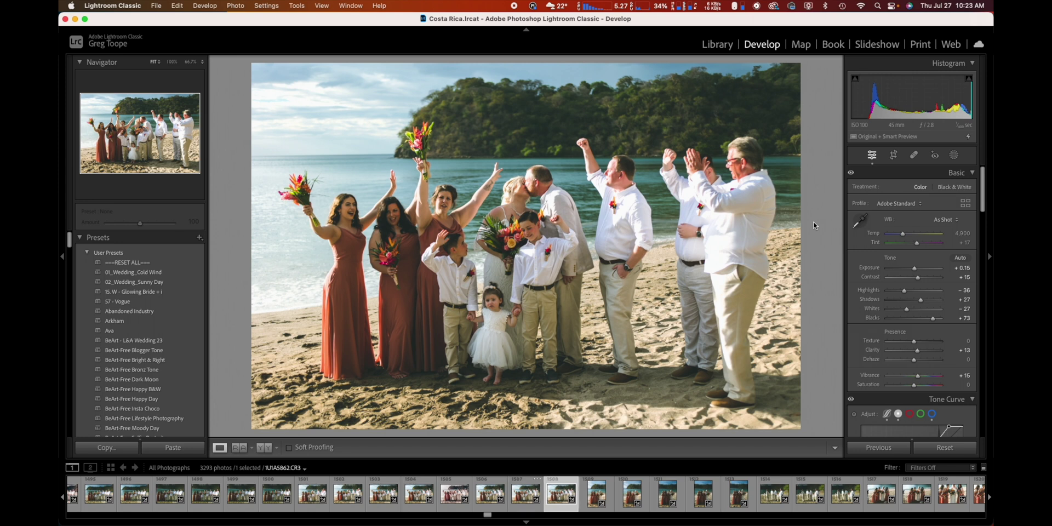
# Advance through the beach wedding shots to 1U1A5880, the bride with her bridesmaids
pyautogui.press('Right')
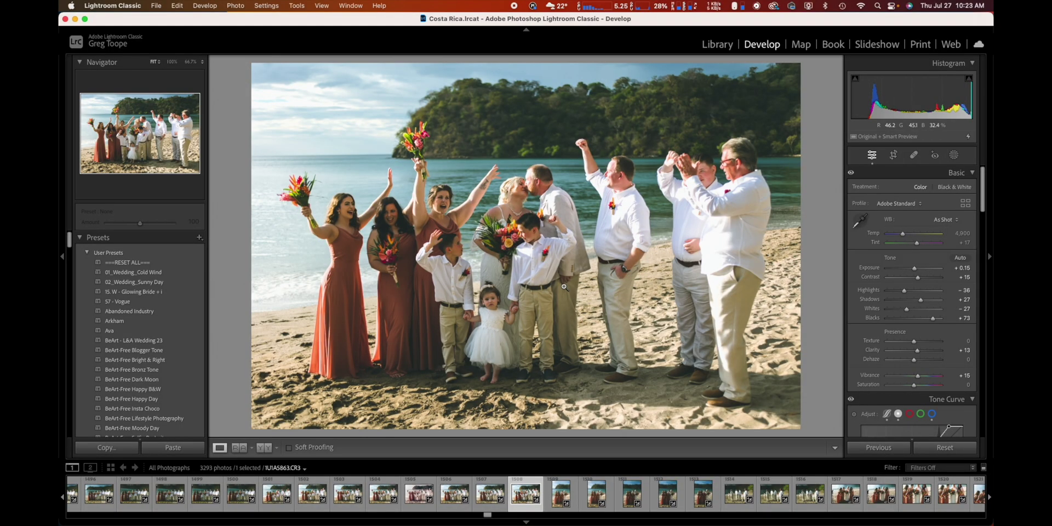
pyautogui.press('Right')
pyautogui.press('Right')
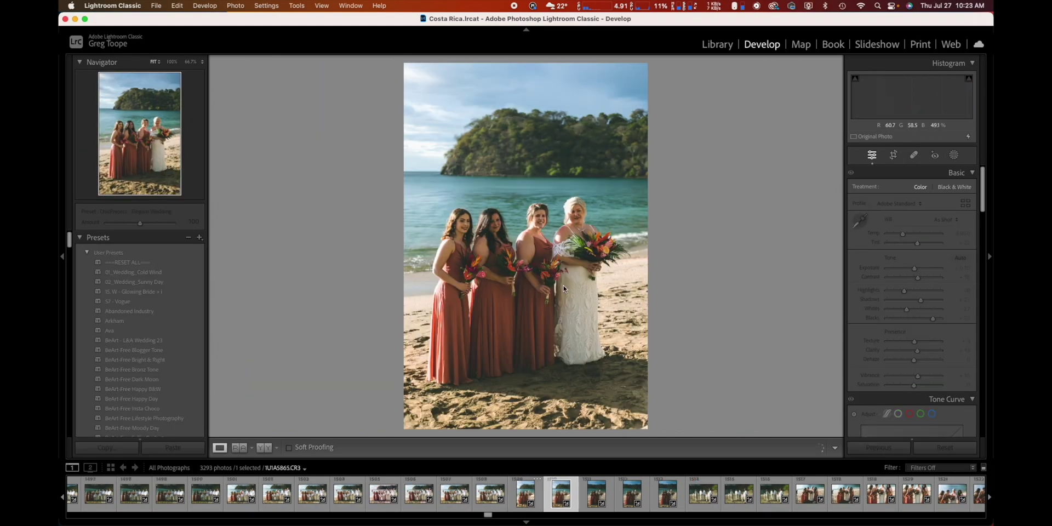
pyautogui.press('Right')
pyautogui.press('Right')
pyautogui.press('Right')
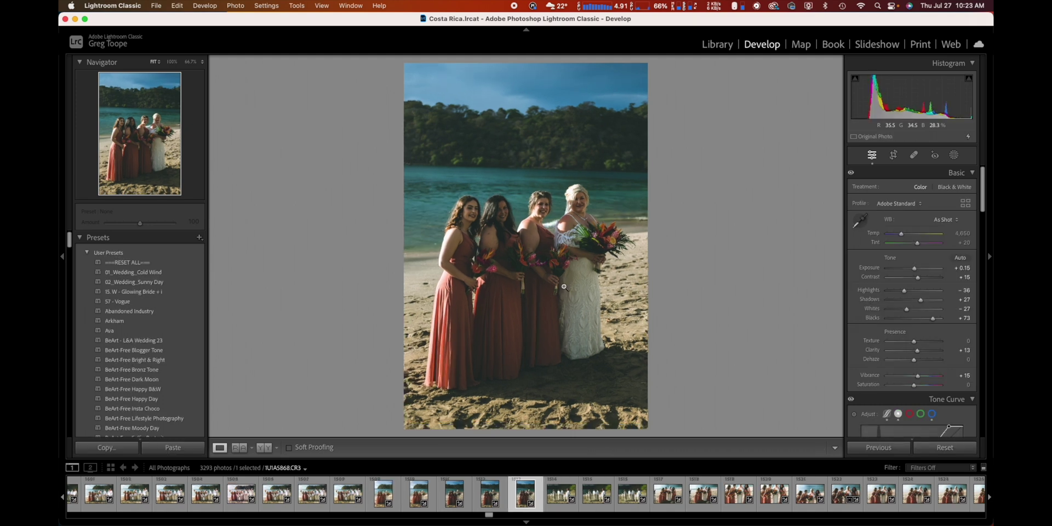
pyautogui.press('Right')
pyautogui.press('Right')
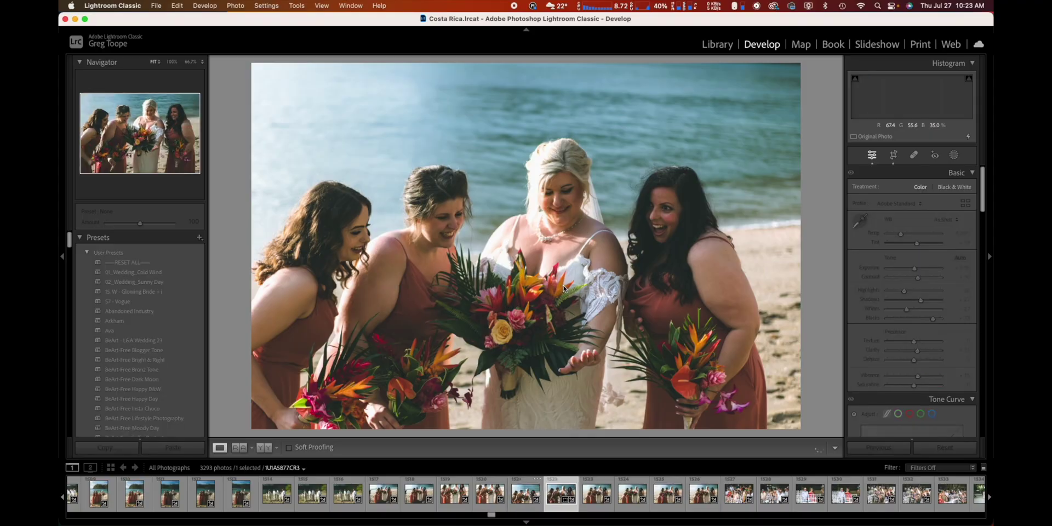
pyautogui.press('Right')
pyautogui.press('Right')
pyautogui.press('Right')
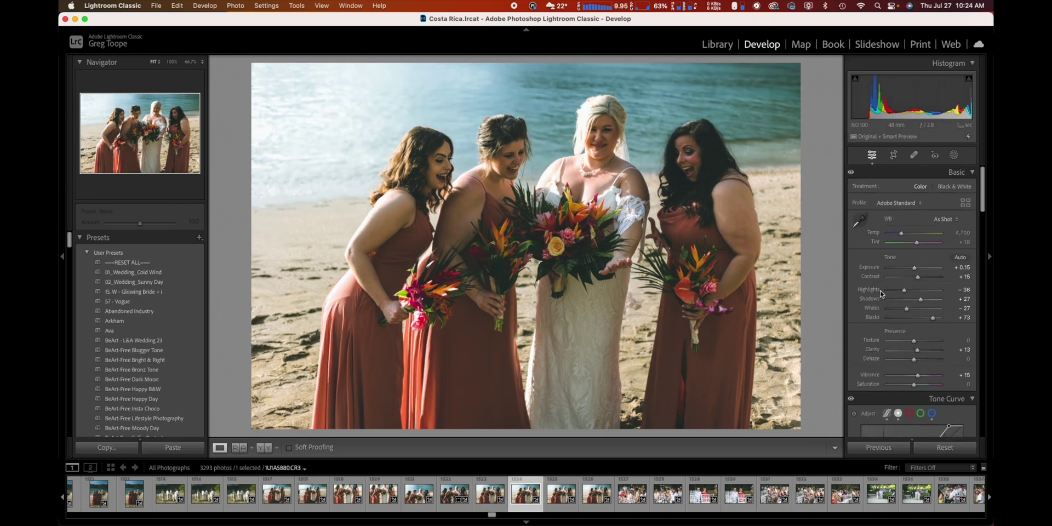
pyautogui.scroll(-5, 876, 306)
# Advance through the guest photos to the seated-guests shot DSC00276
pyautogui.press('Right')
pyautogui.press('Right')
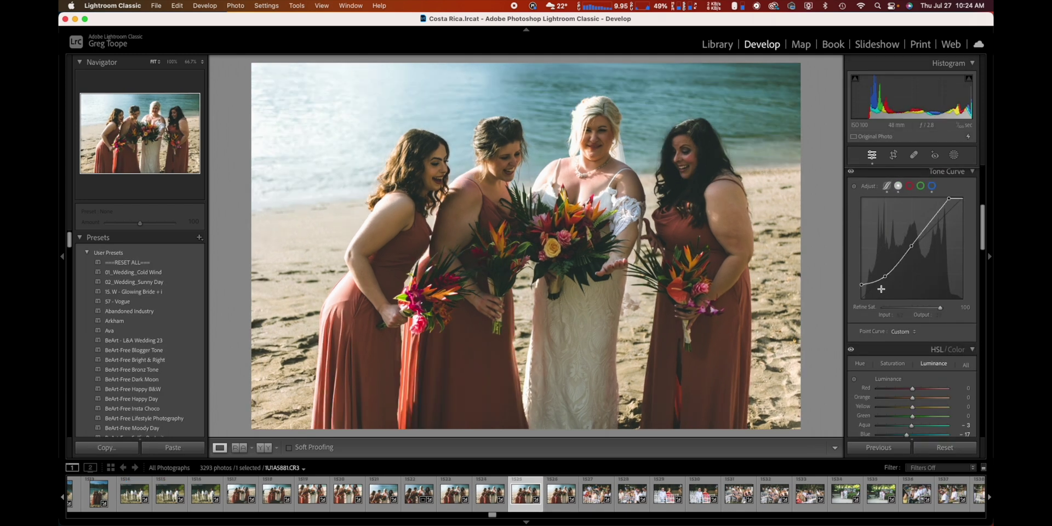
pyautogui.press('Right')
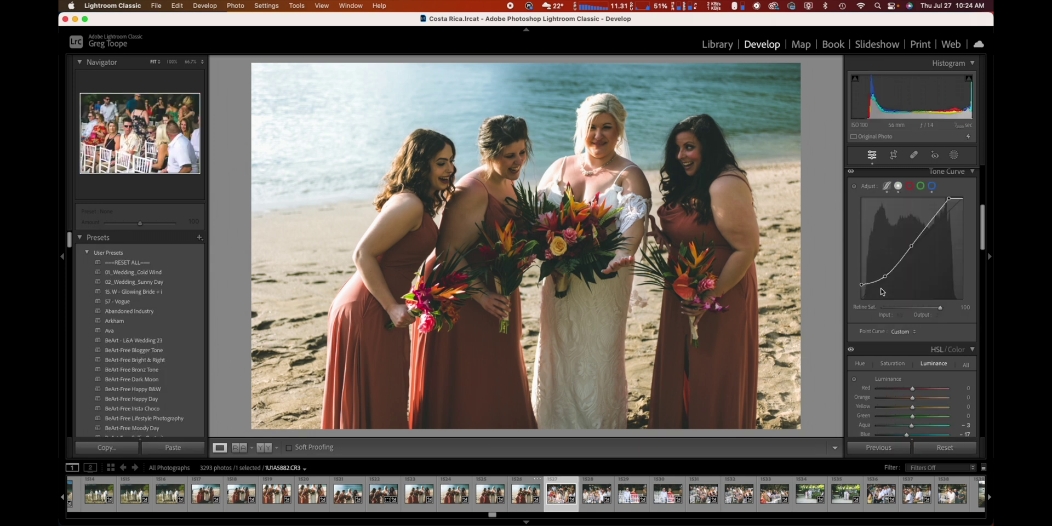
pyautogui.press('Right')
pyautogui.scroll(-5, 882, 291)
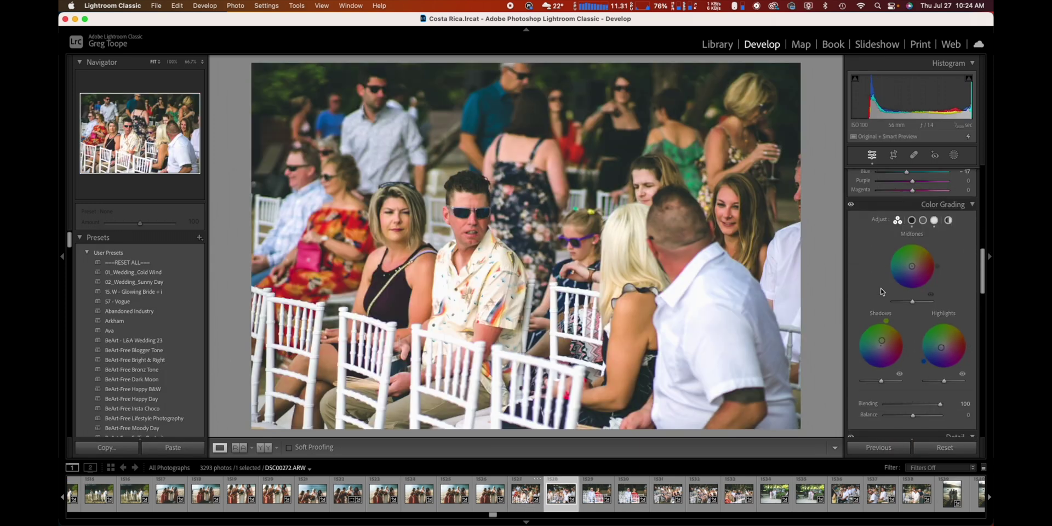
pyautogui.press('Right')
pyautogui.press('Right')
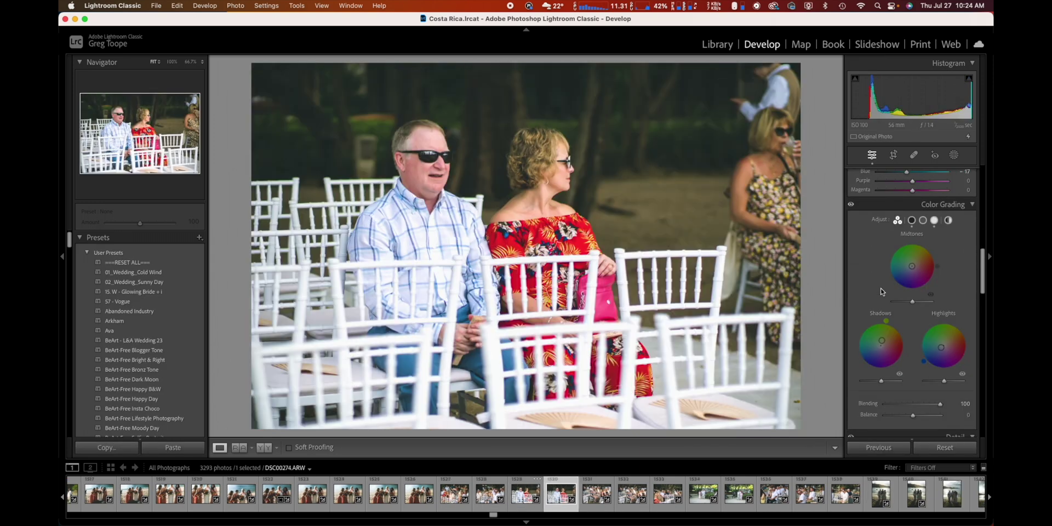
pyautogui.press('Right')
pyautogui.press('Right')
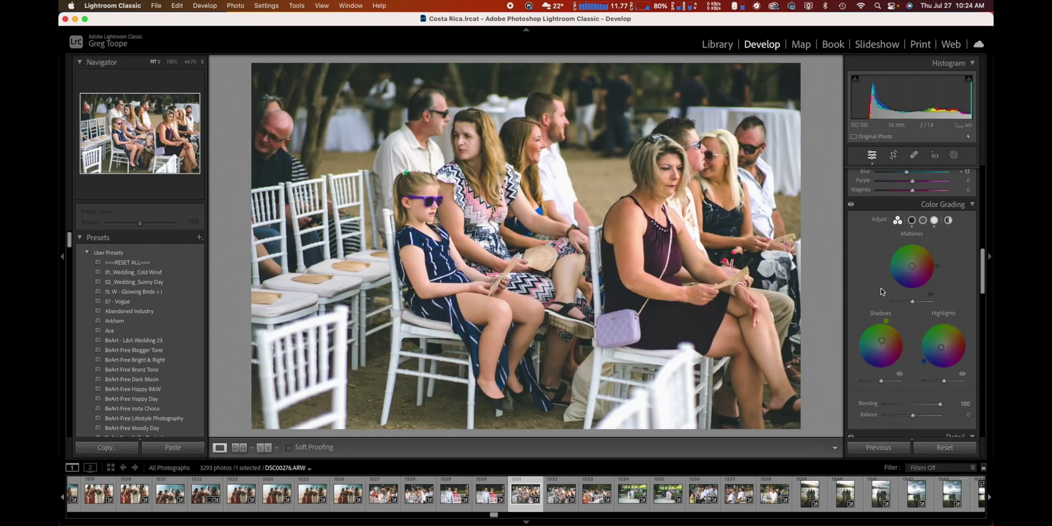
pyautogui.press('Right')
# Review DSC00276's Basic, Color Grading and Lens Corrections, comparing the two previous photos
pyautogui.scroll(15, 898, 279)
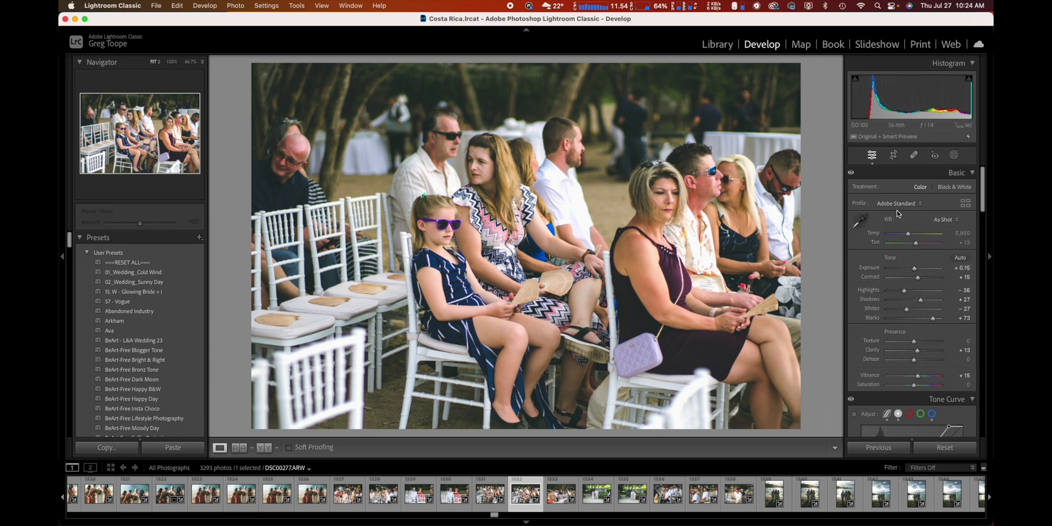
pyautogui.scroll(-20, 926, 407)
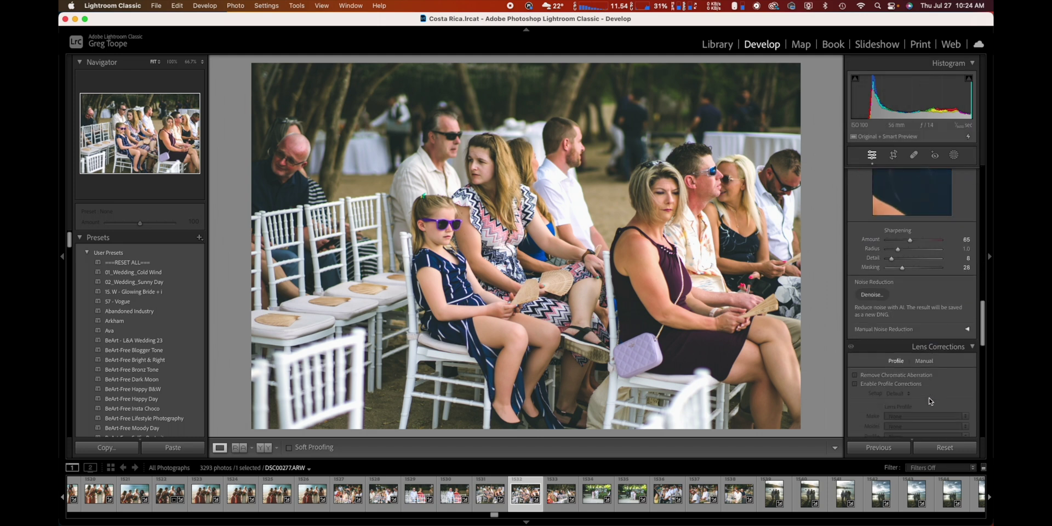
pyautogui.scroll(2, 929, 400)
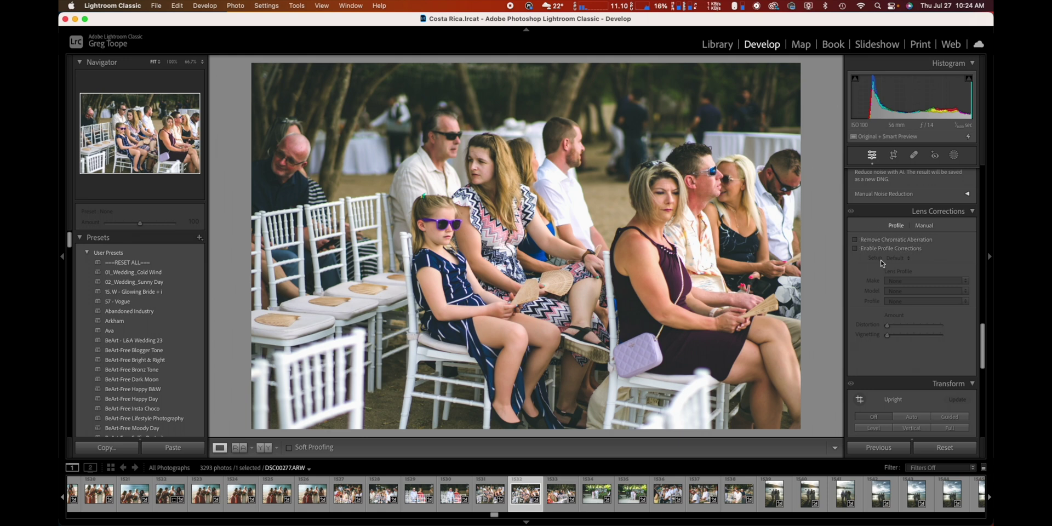
pyautogui.press('Left')
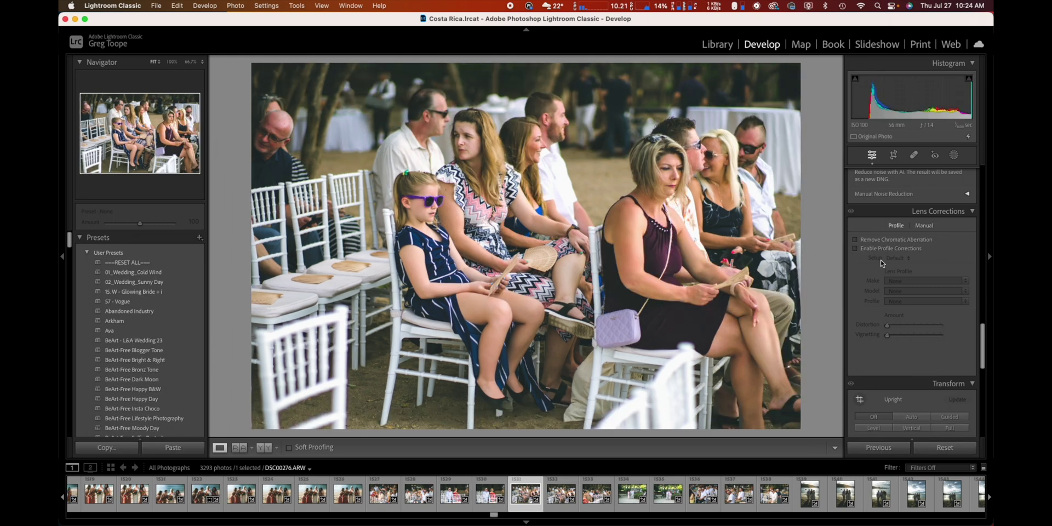
pyautogui.press('Left')
pyautogui.press('Right')
pyautogui.scroll(-6, 876, 274)
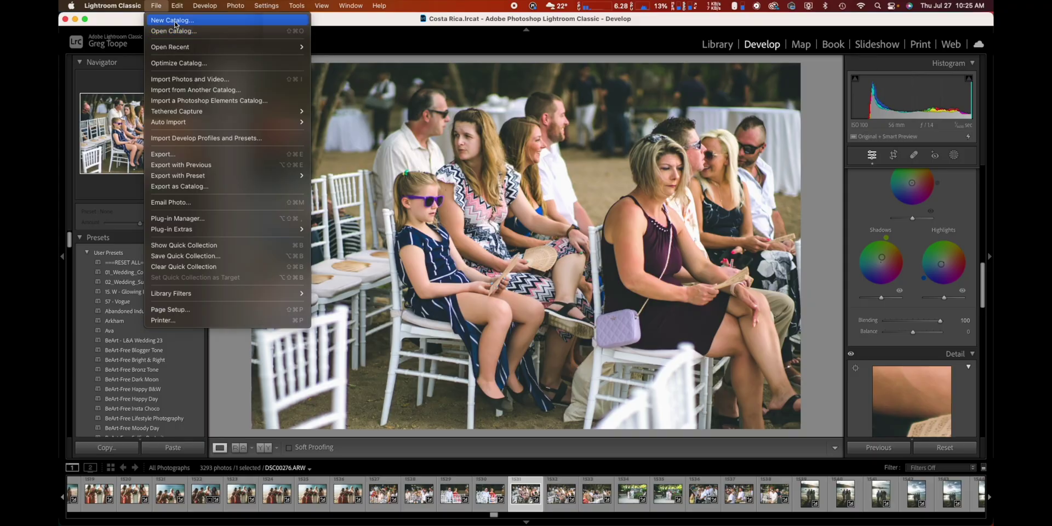
# Start a new catalog and scroll through the save dialog's Desktop list
pyautogui.press('Escape')
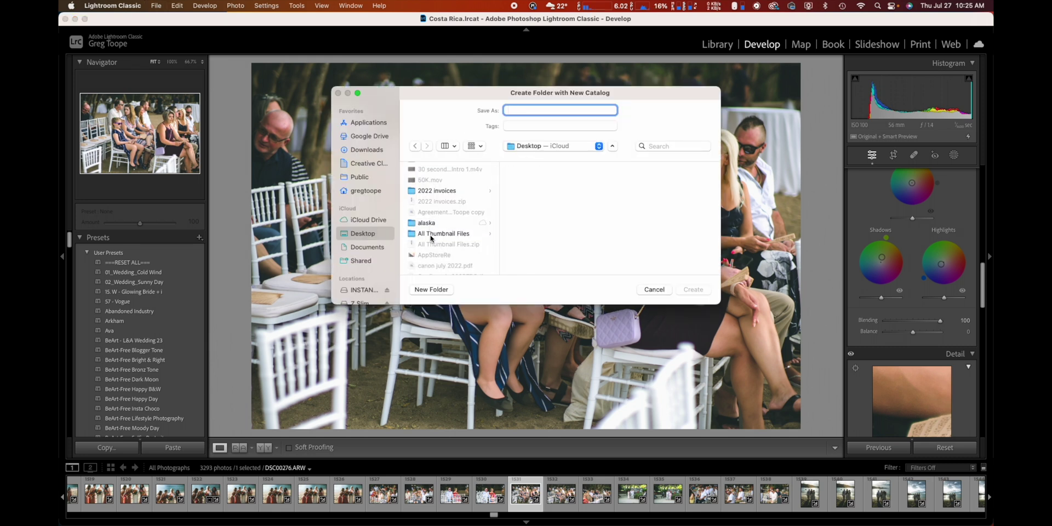
pyautogui.scroll(-10, 431, 237)
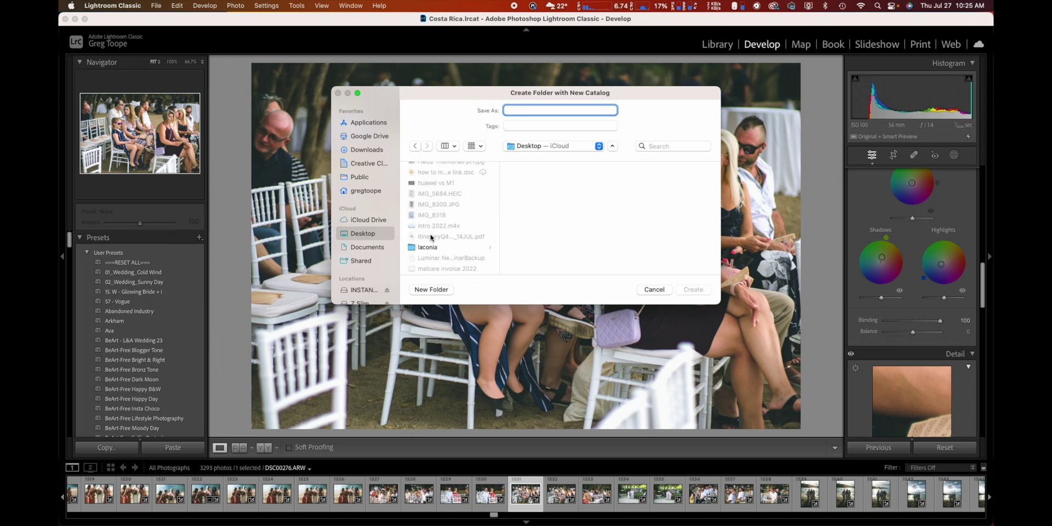
pyautogui.scroll(-8, 431, 237)
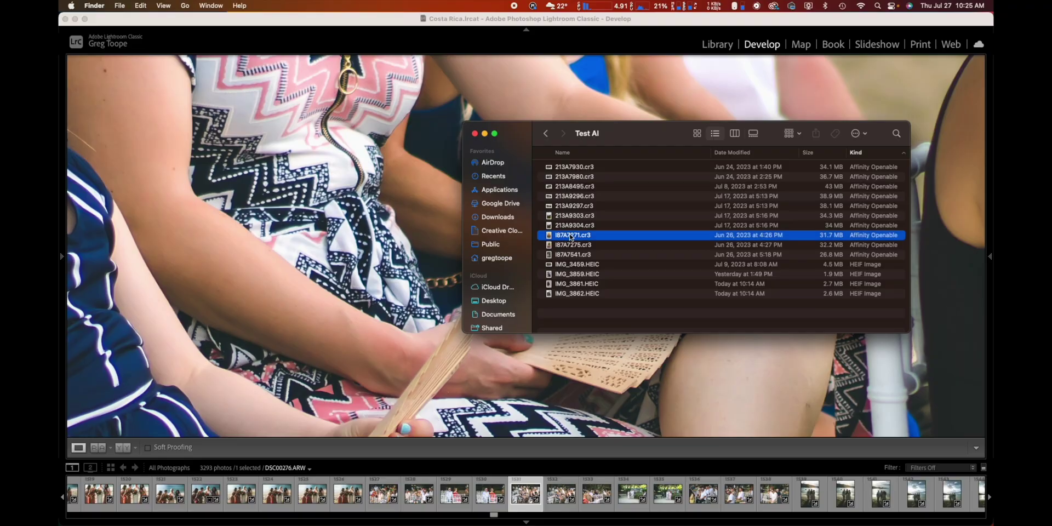
pyautogui.press('space')
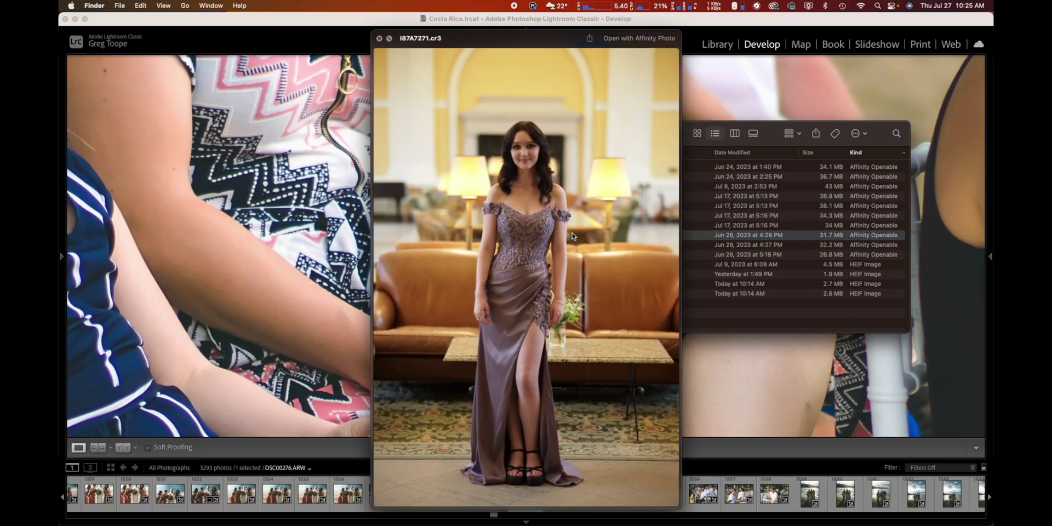
pyautogui.press('Up')
pyautogui.press('Down')
pyautogui.press('space')
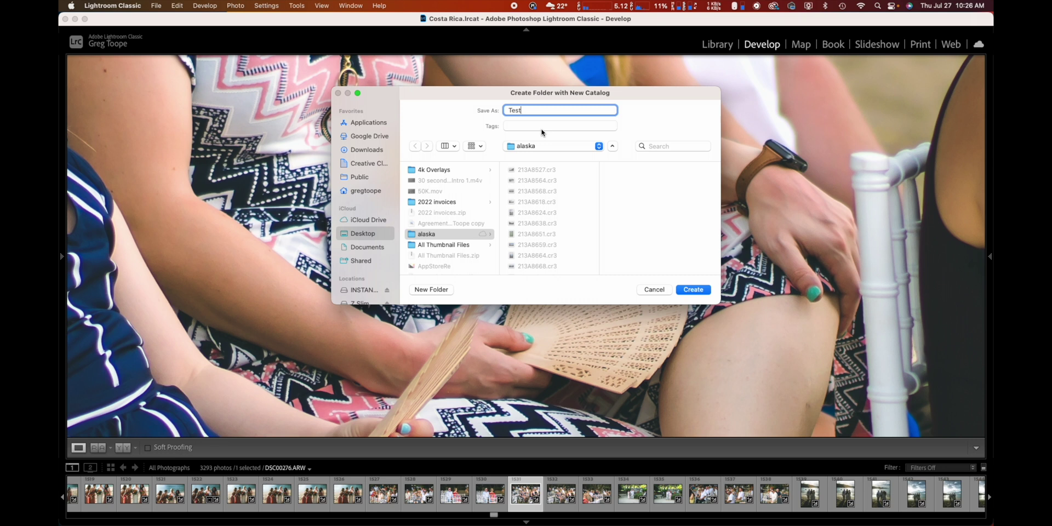
# Create the Test catalog in the Test AI folder, backing up the Costa Rica catalog
pyautogui.scroll(-2, 444, 218)
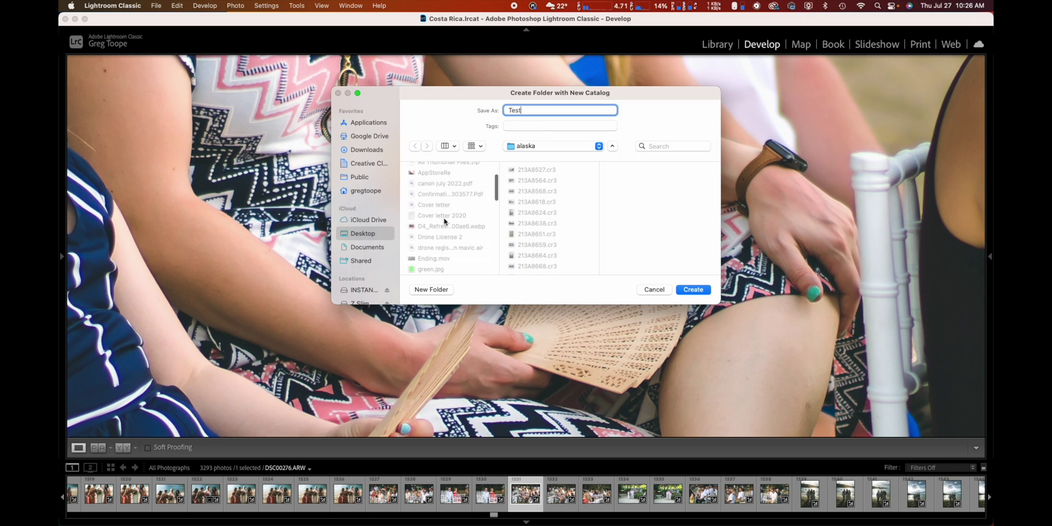
pyautogui.scroll(-15, 444, 220)
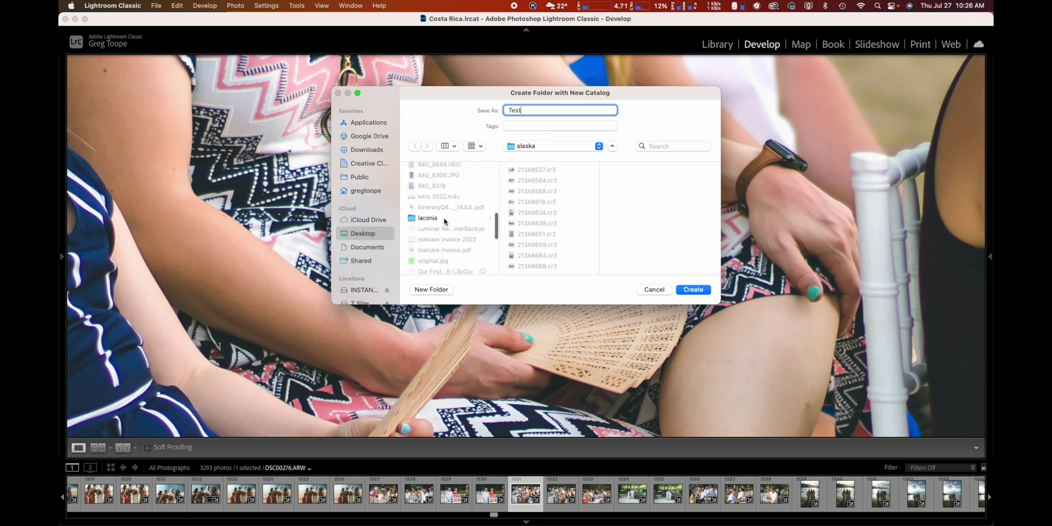
pyautogui.click(430, 204)
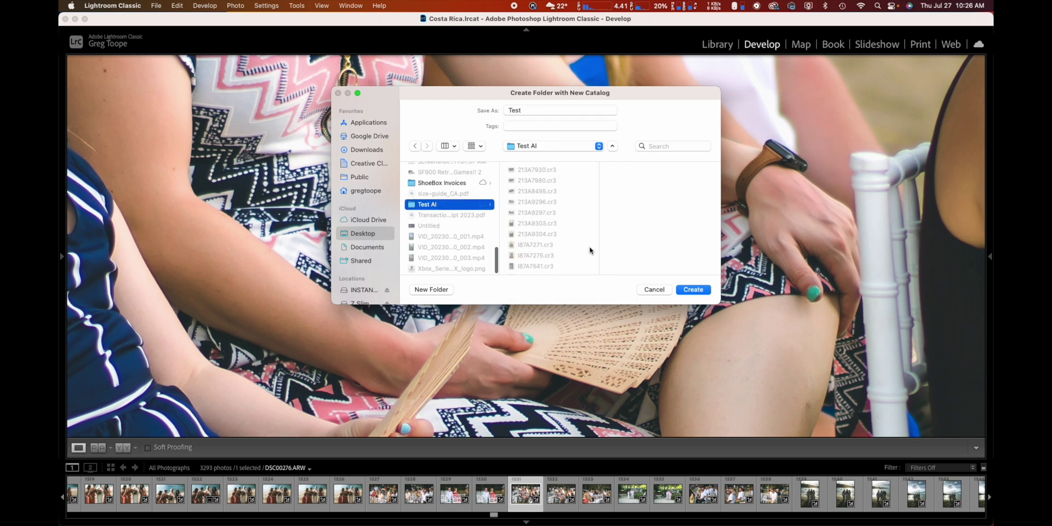
pyautogui.click(679, 287)
pyautogui.click(614, 211)
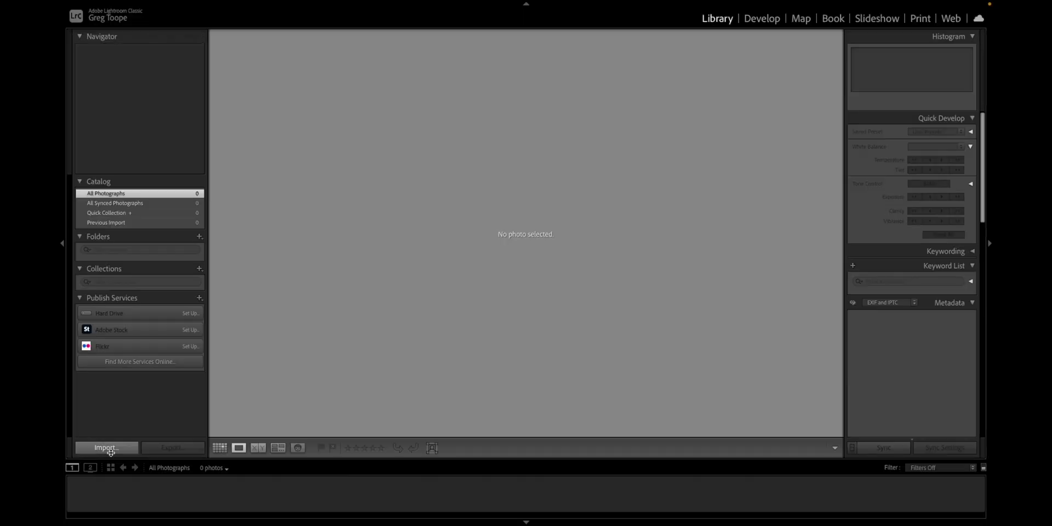
# Import all 14 photos from Desktop's Test AI folder into the Test catalog
pyautogui.click(110, 448)
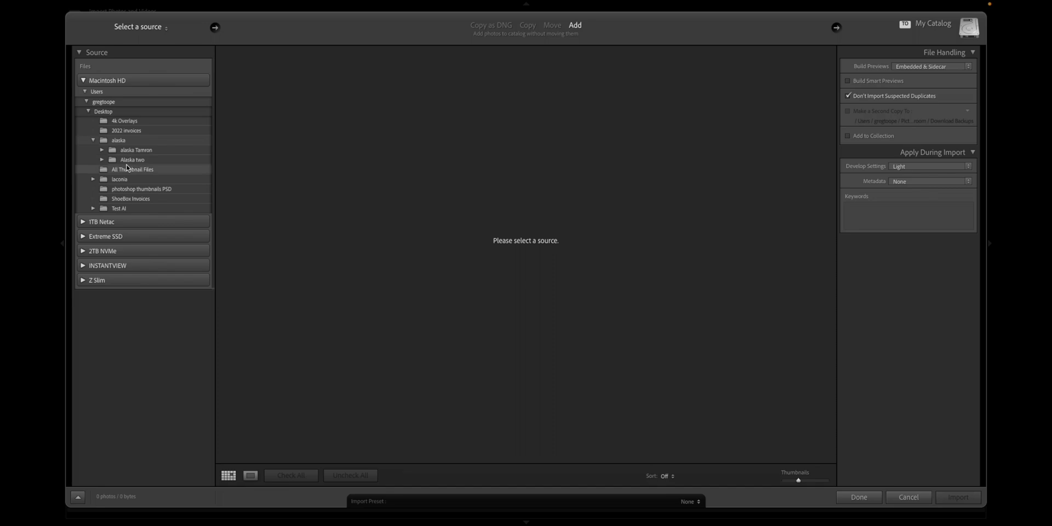
pyautogui.click(112, 208)
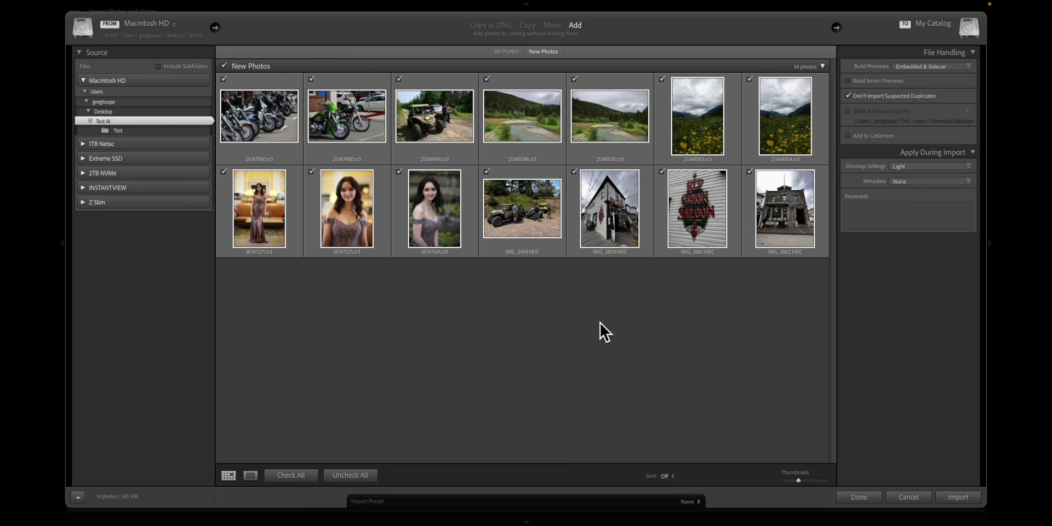
pyautogui.click(958, 497)
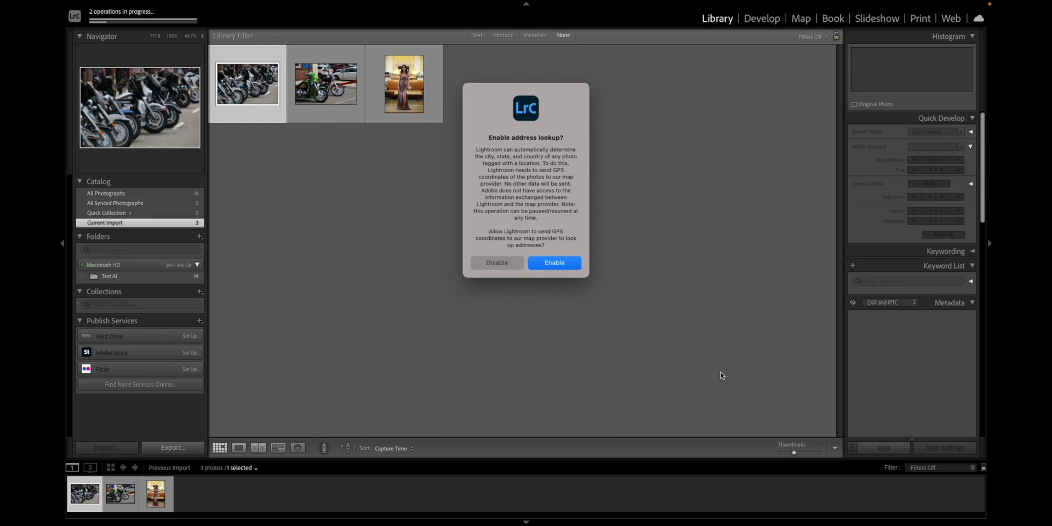
# Allow address lookup for the photos' locations and review its background activity list
pyautogui.click(564, 262)
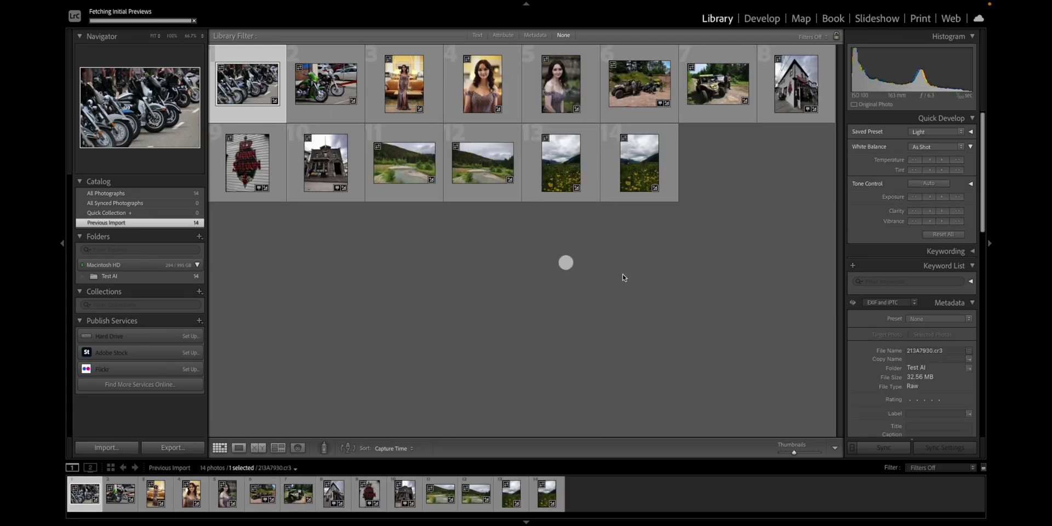
pyautogui.click(99, 20)
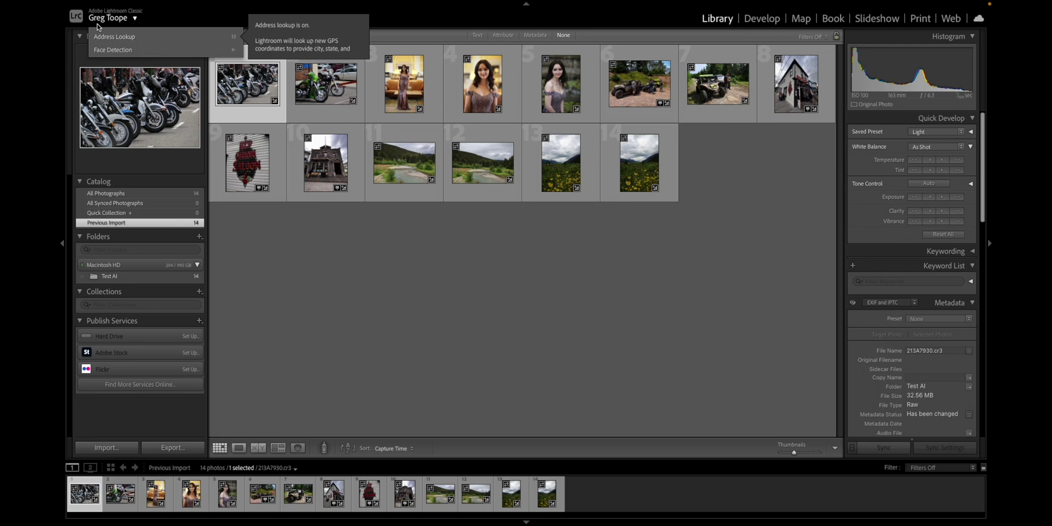
pyautogui.click(341, 213)
# Step through the portrait and building photos in Develop, confirming no adjustments, then clear the selection
pyautogui.click(376, 268)
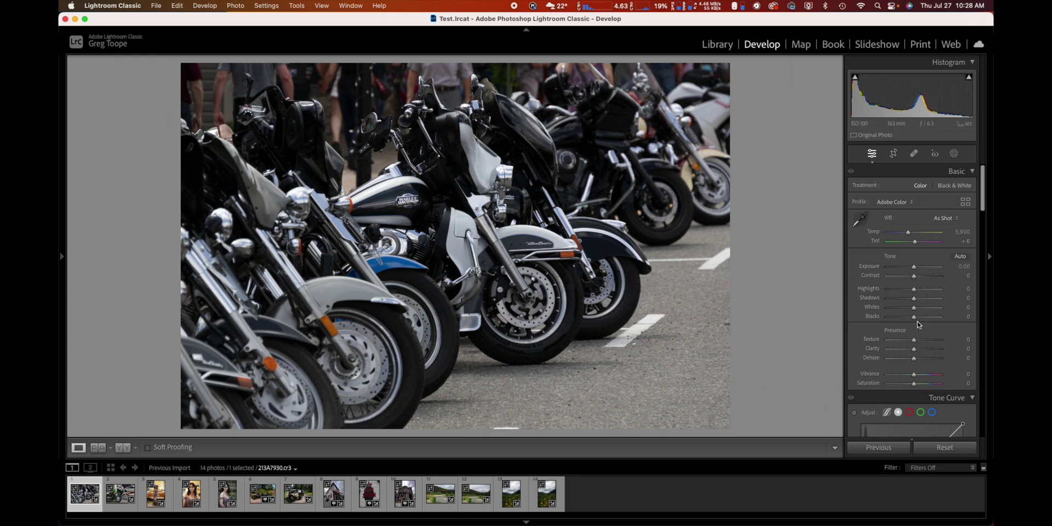
pyautogui.press('Right')
pyautogui.press('Right')
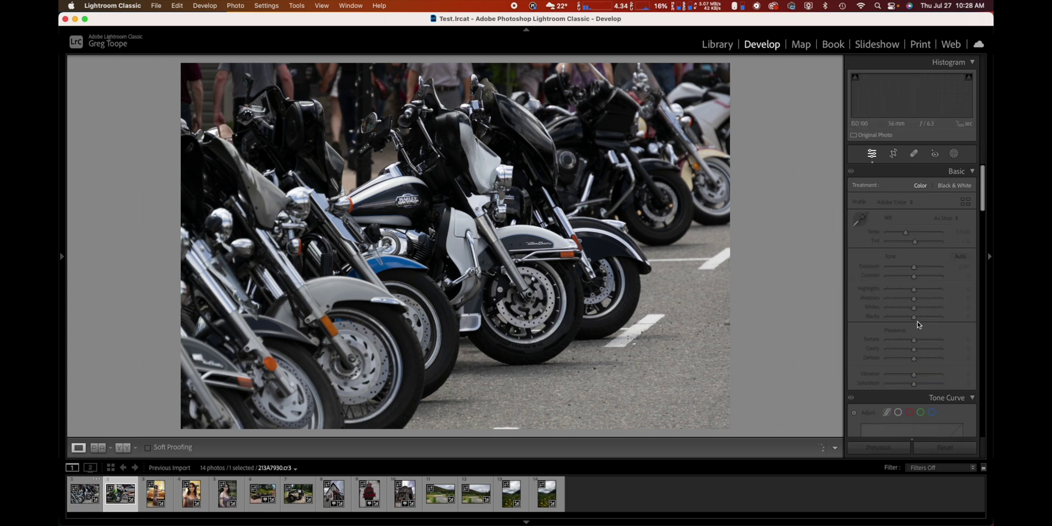
pyautogui.press('Right')
pyautogui.press('Right')
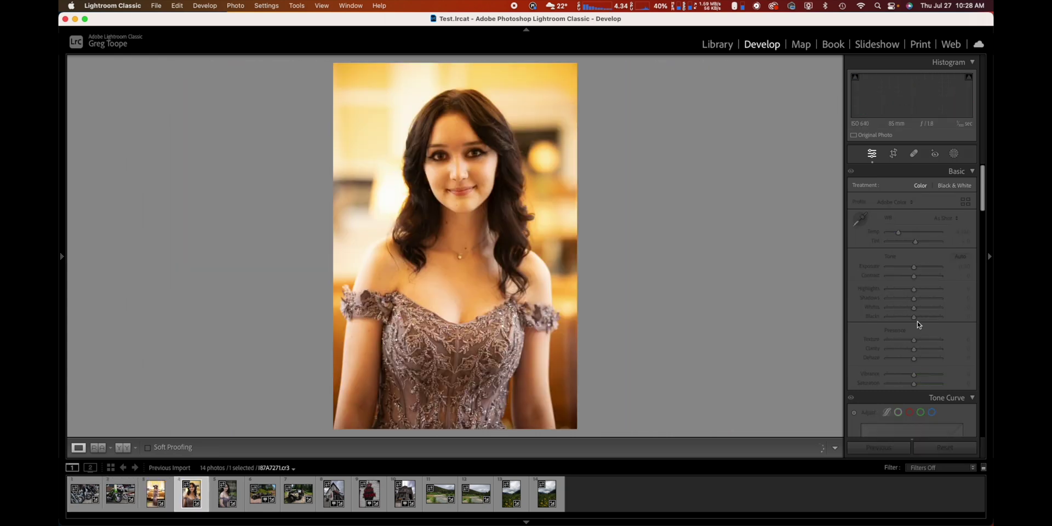
pyautogui.press('Right')
pyautogui.press('Right')
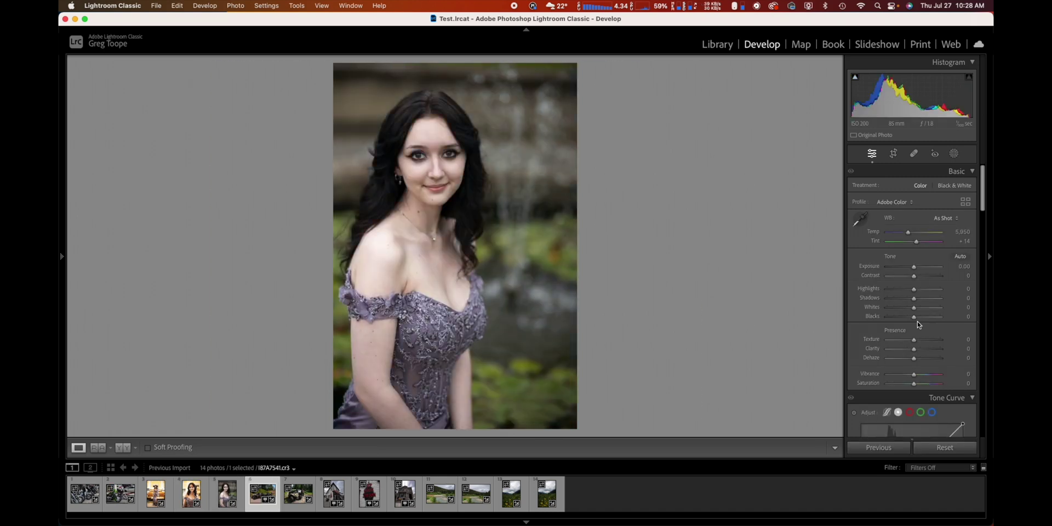
pyautogui.press('Right')
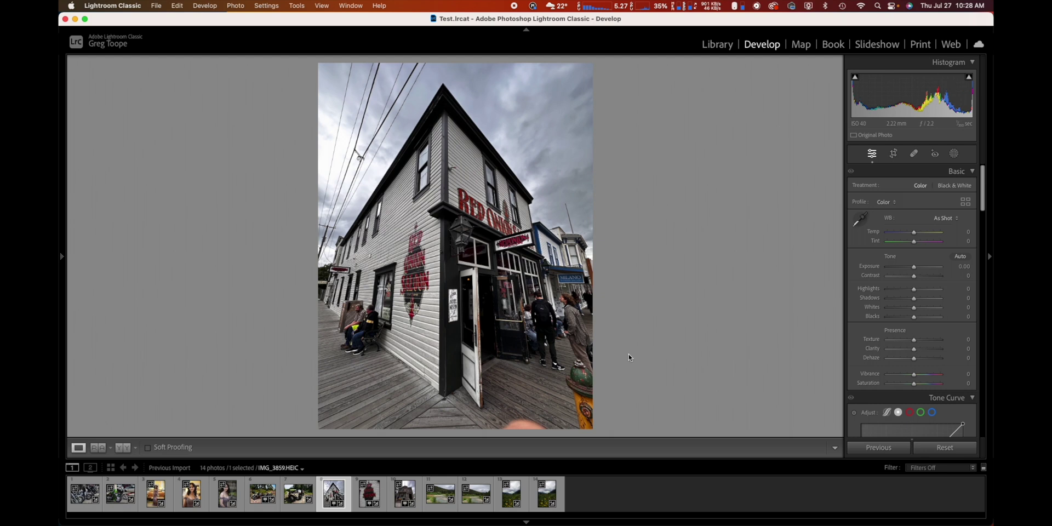
pyautogui.click(595, 493)
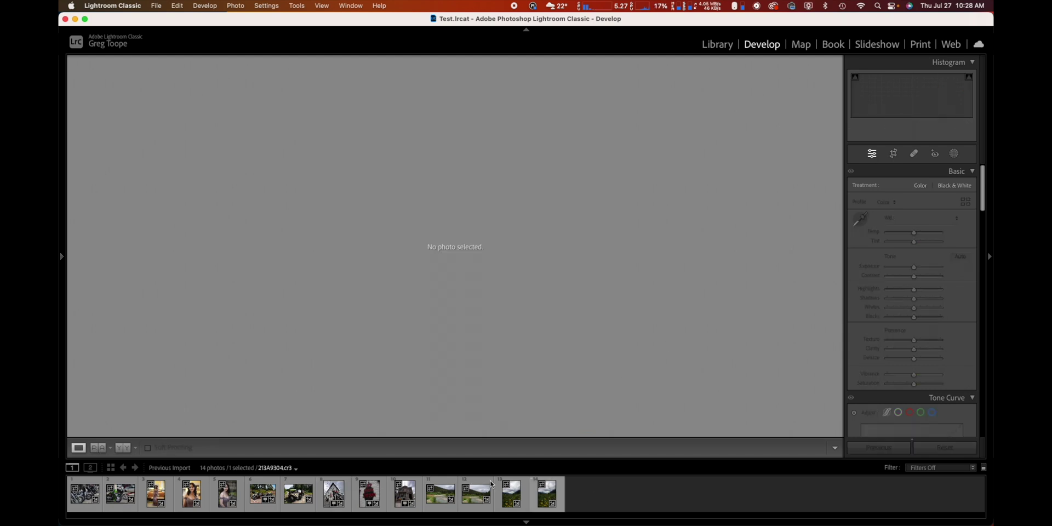
# Select the motorcycle photo in the filmstrip
pyautogui.click(85, 494)
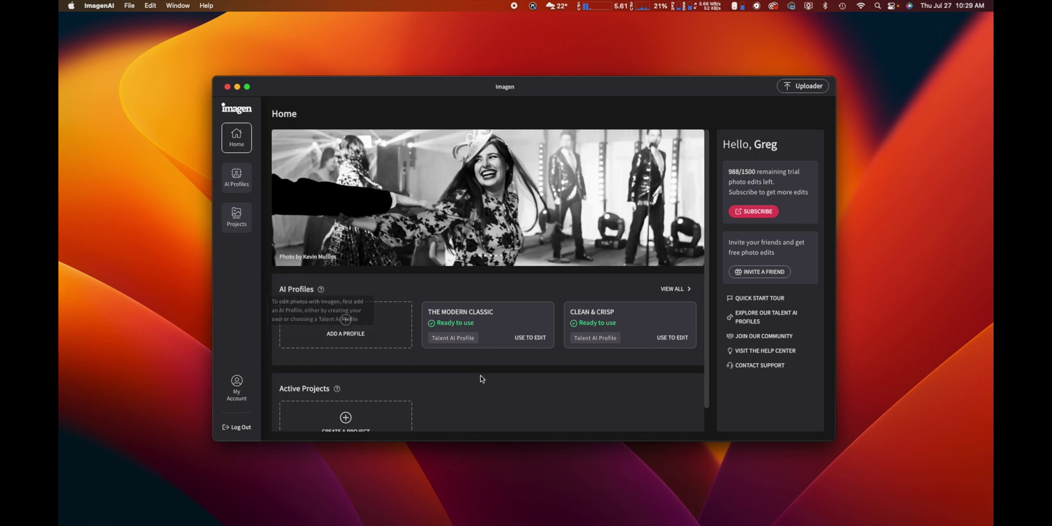
# Create an Imagen project with photo type Other, linked to the recent catalog Test.lrcat
pyautogui.moveTo(465, 324)
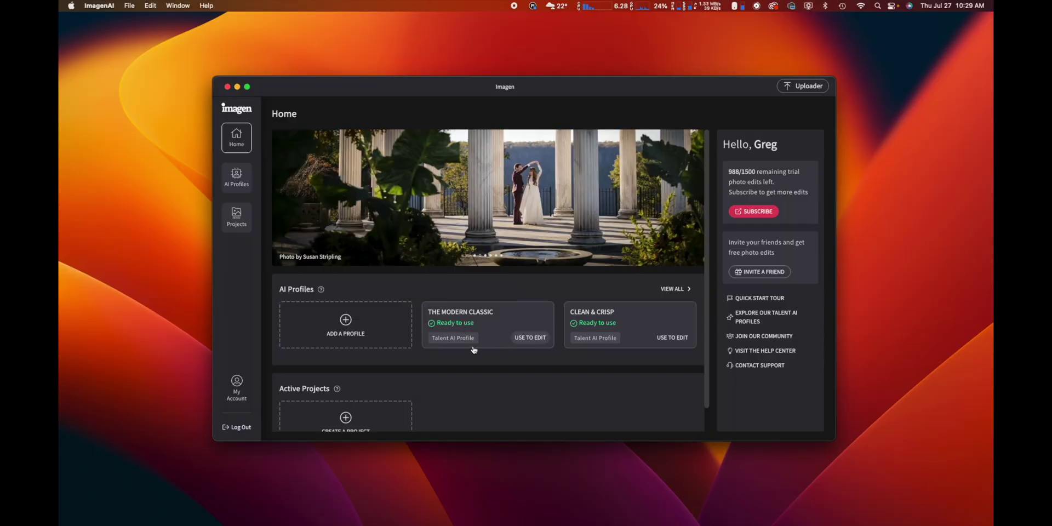
pyautogui.click(473, 349)
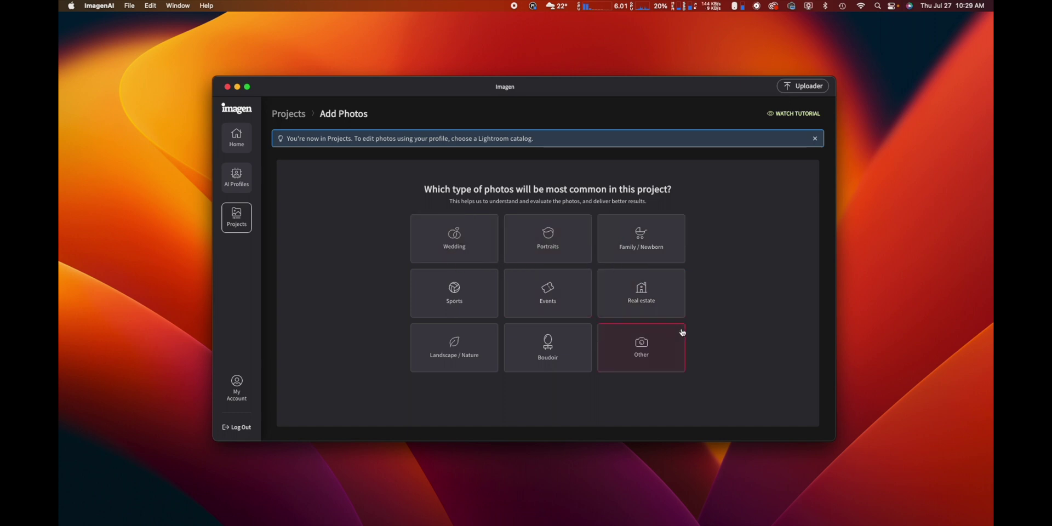
pyautogui.click(528, 352)
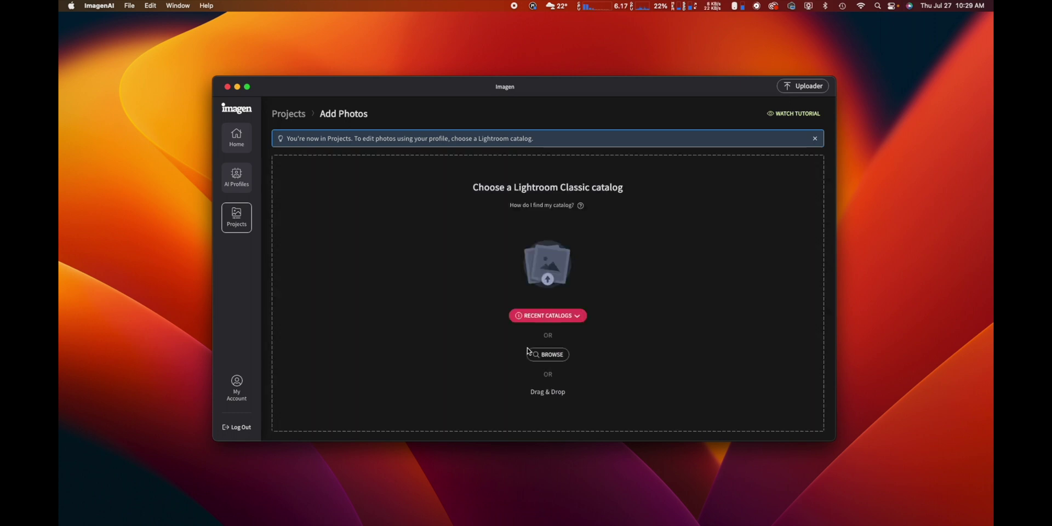
pyautogui.click(555, 320)
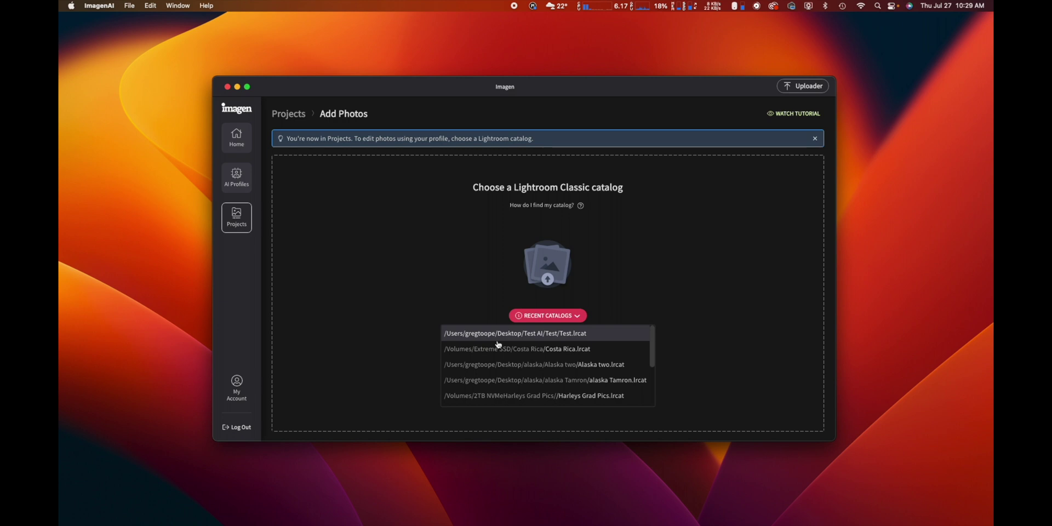
pyautogui.click(569, 332)
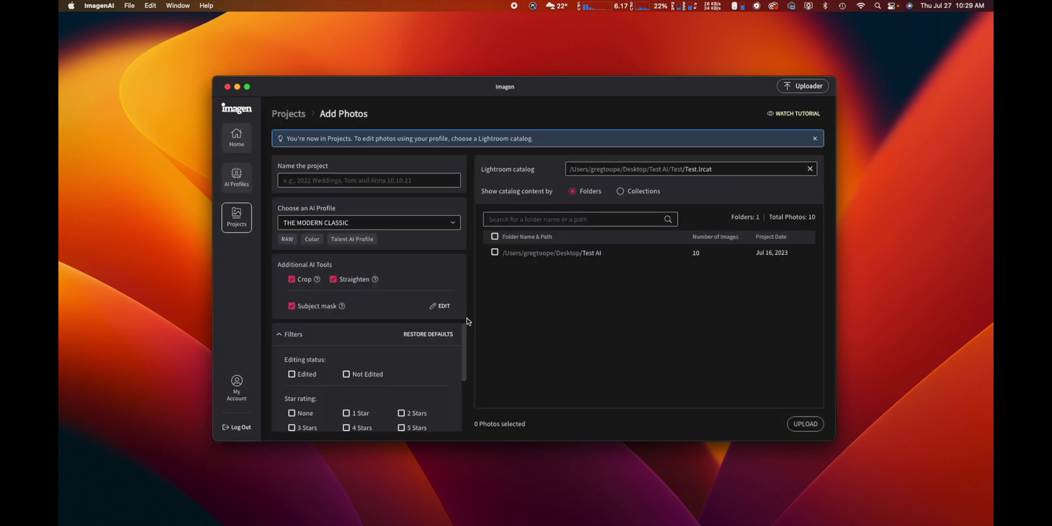
# Name the project 'test', keep only the Test AI folder's 5-star photo, and upload it
pyautogui.click(341, 181)
pyautogui.write('test')
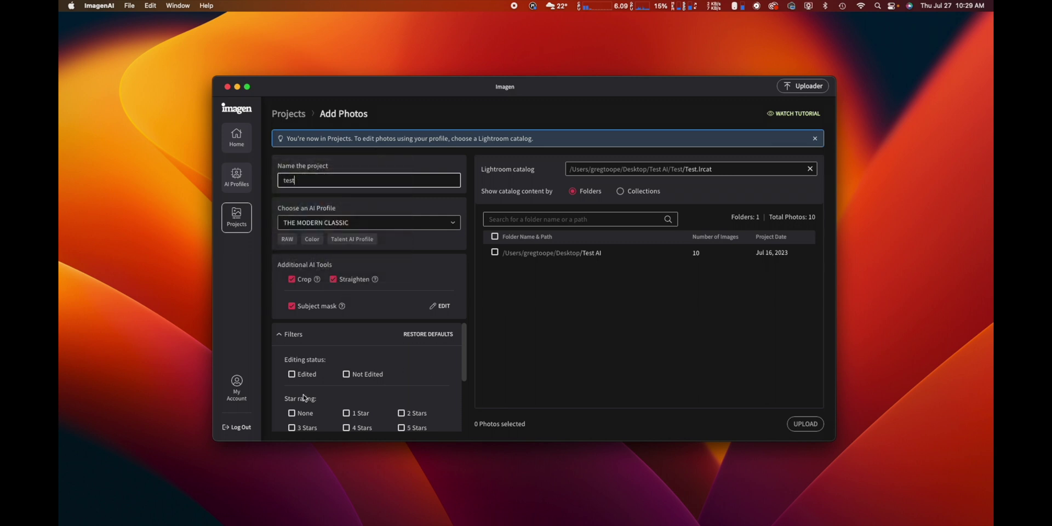
pyautogui.click(401, 428)
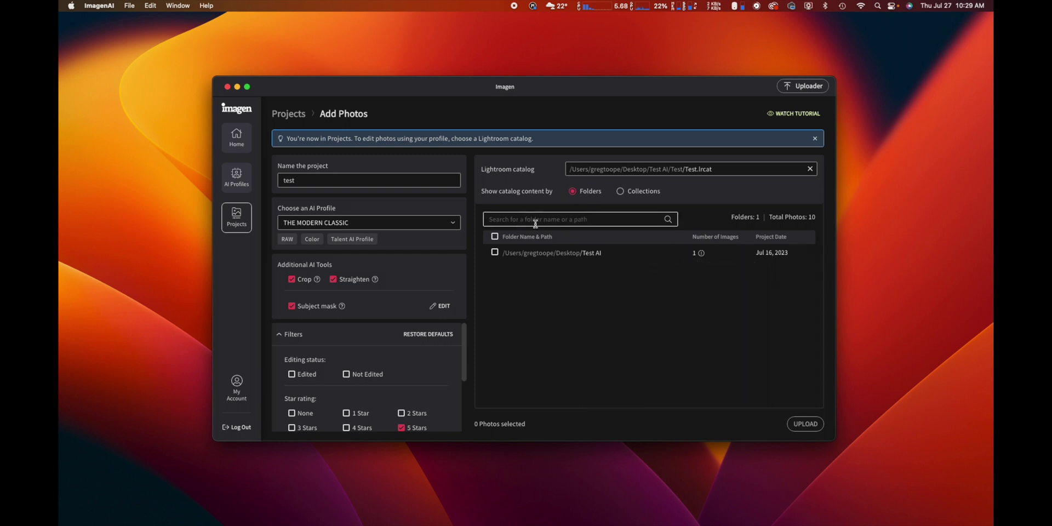
pyautogui.click(494, 252)
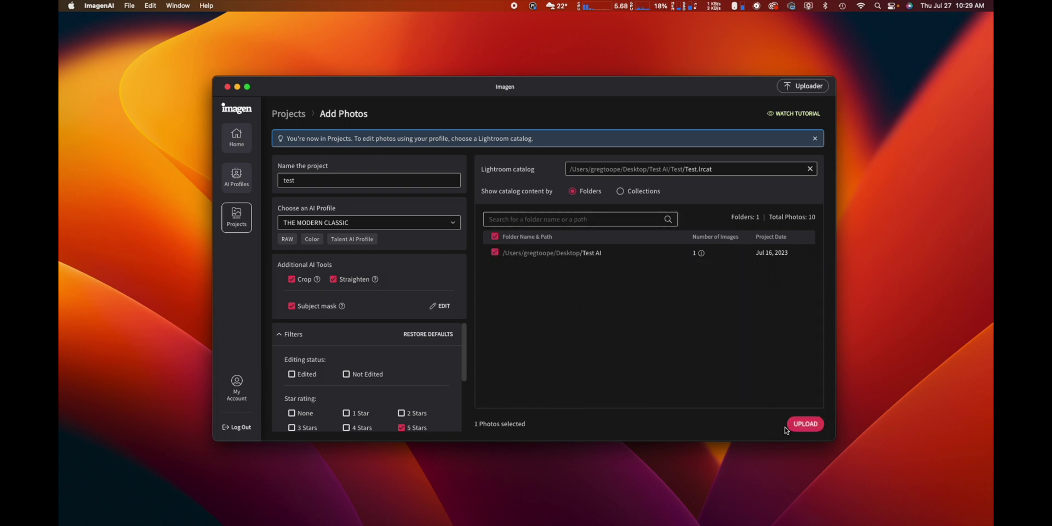
pyautogui.click(805, 425)
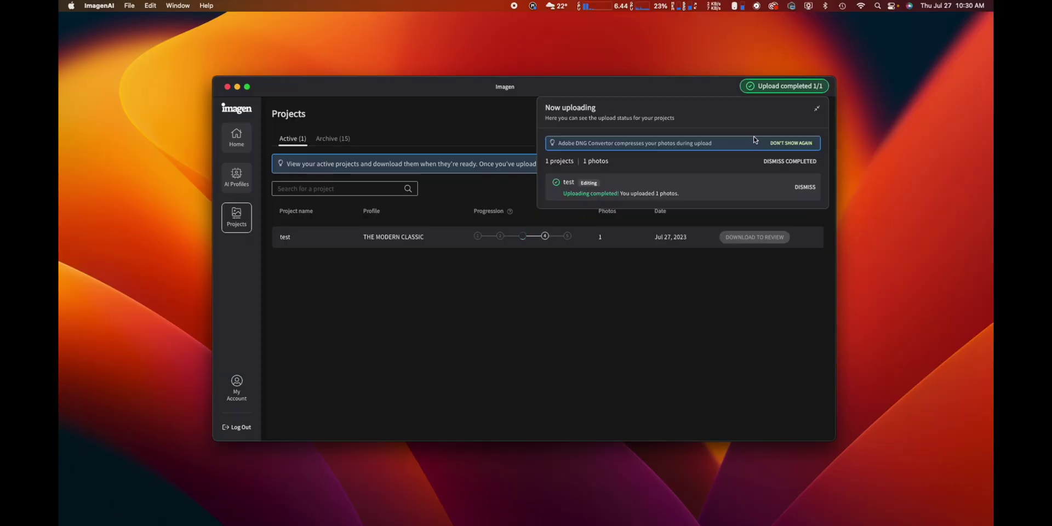
# Download the test project's edits into the Test catalog and open it in Lightroom Classic
pyautogui.click(673, 258)
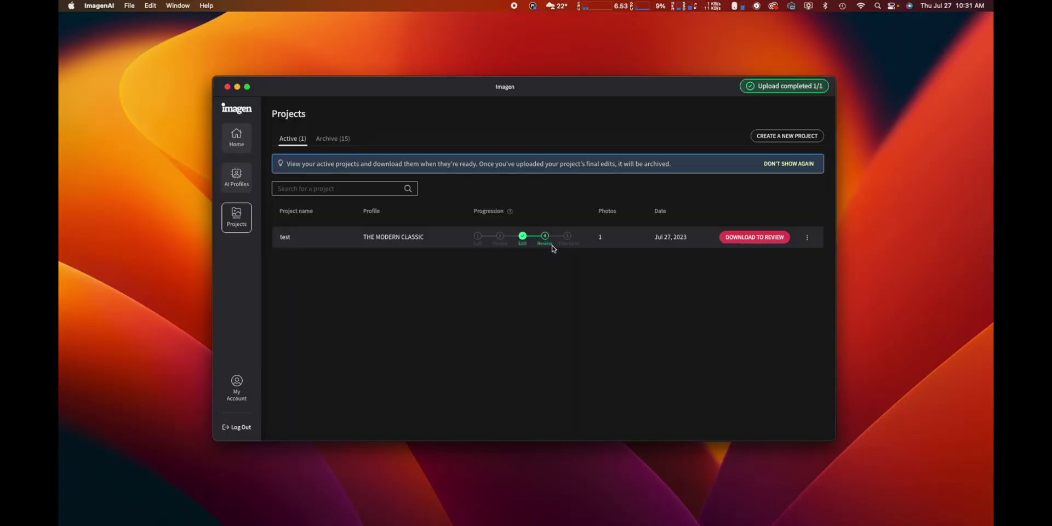
pyautogui.click(770, 239)
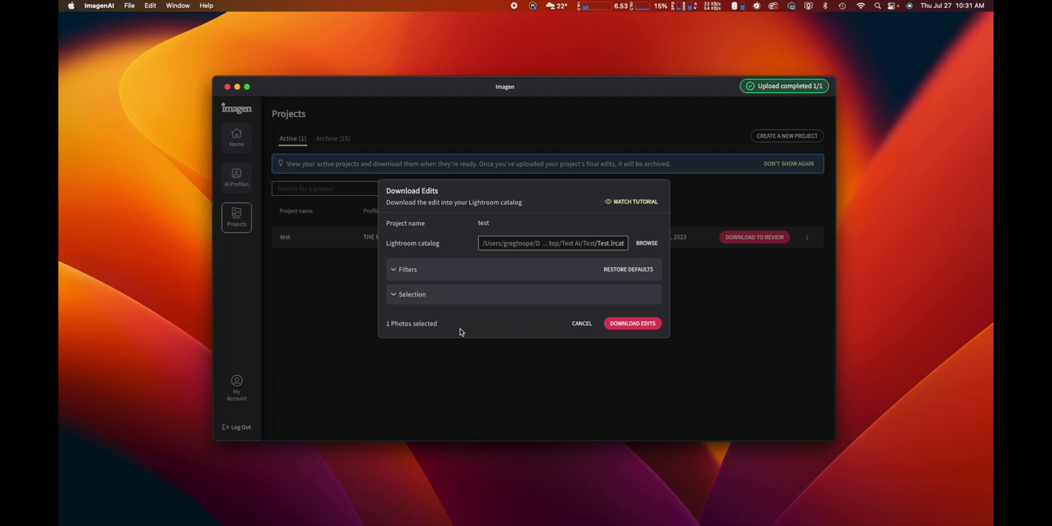
pyautogui.click(634, 324)
pyautogui.click(616, 284)
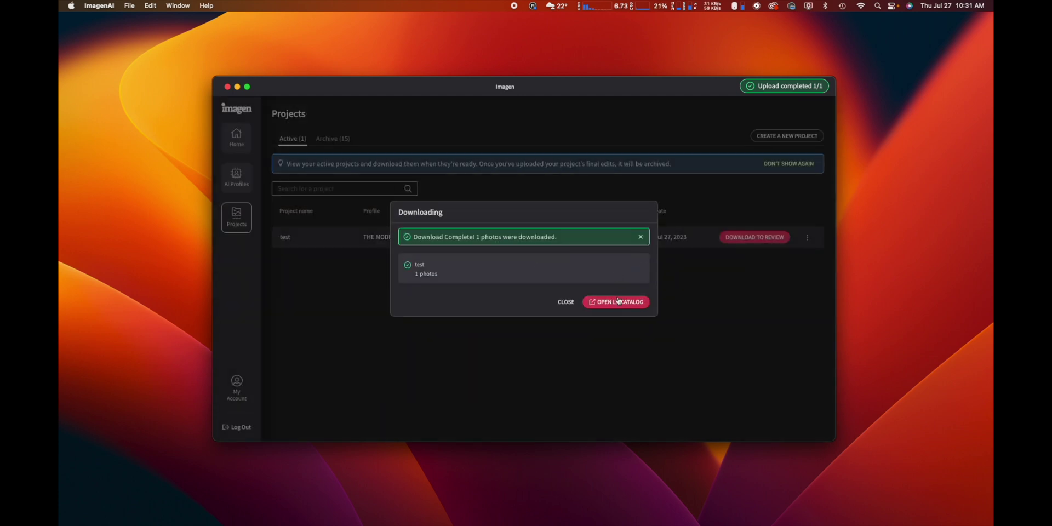
pyautogui.click(617, 301)
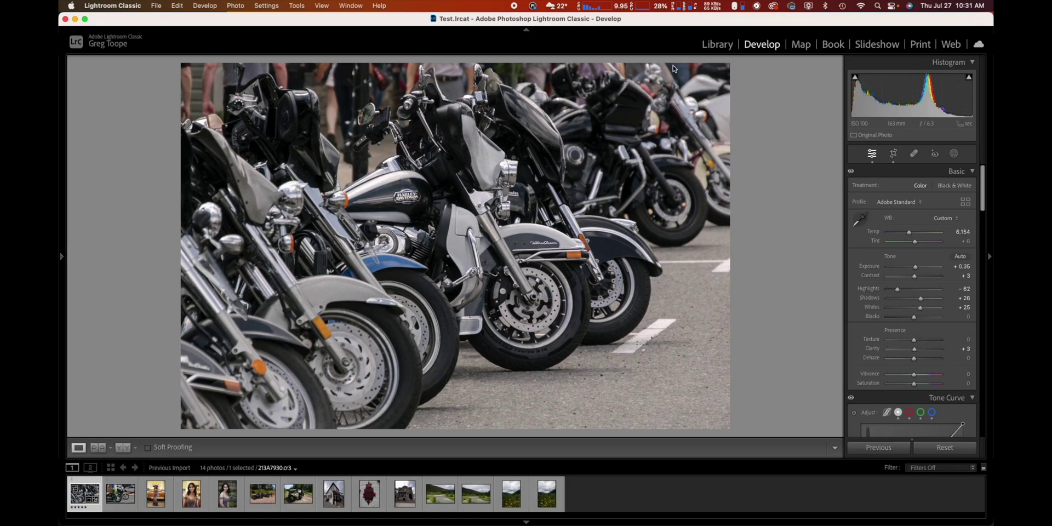
# Check the photos in Grid and Loupe views, then open the motorcycle photo in Develop
pyautogui.press('g')
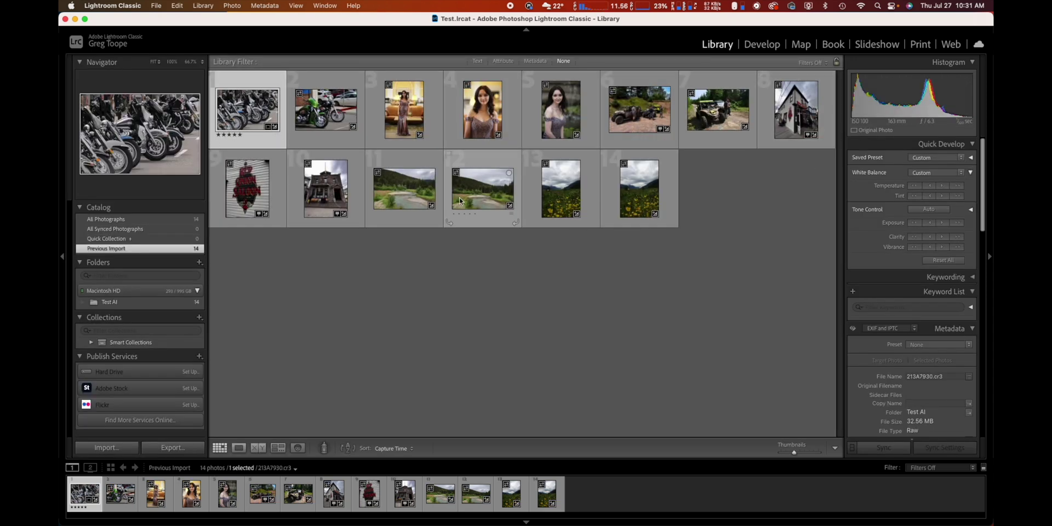
pyautogui.press('e')
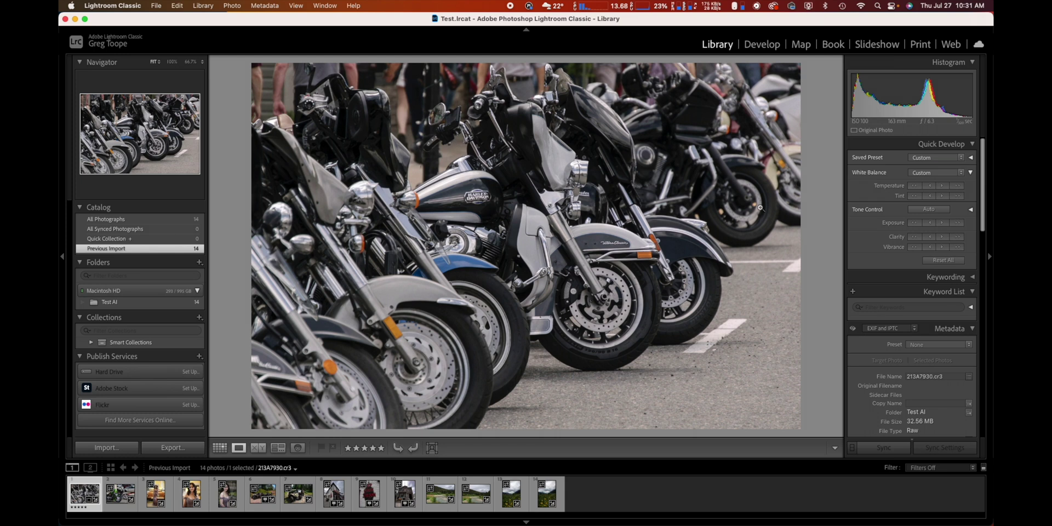
pyautogui.click(757, 49)
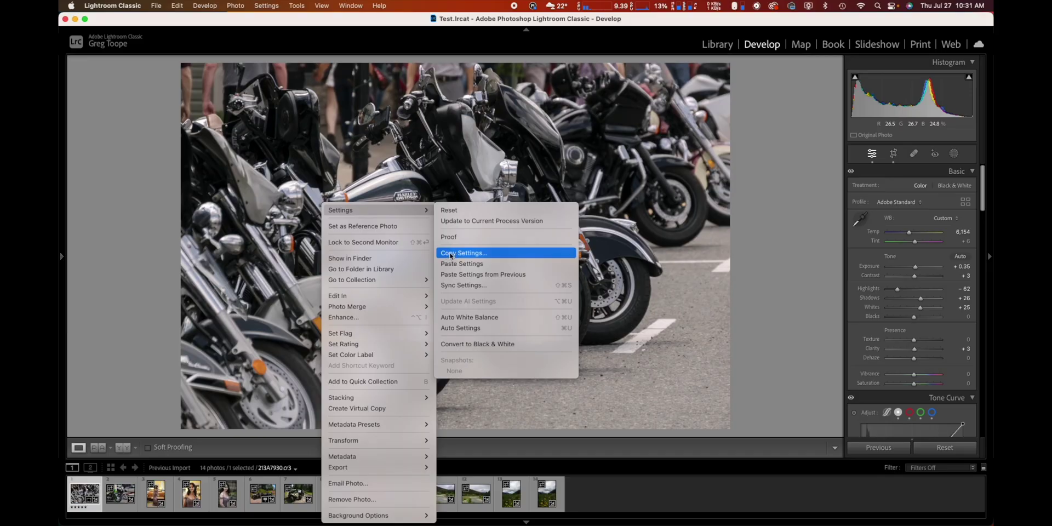
# Copy the motorcycle photo's develop settings and select photos 2 through 14 in the grid
pyautogui.click(456, 253)
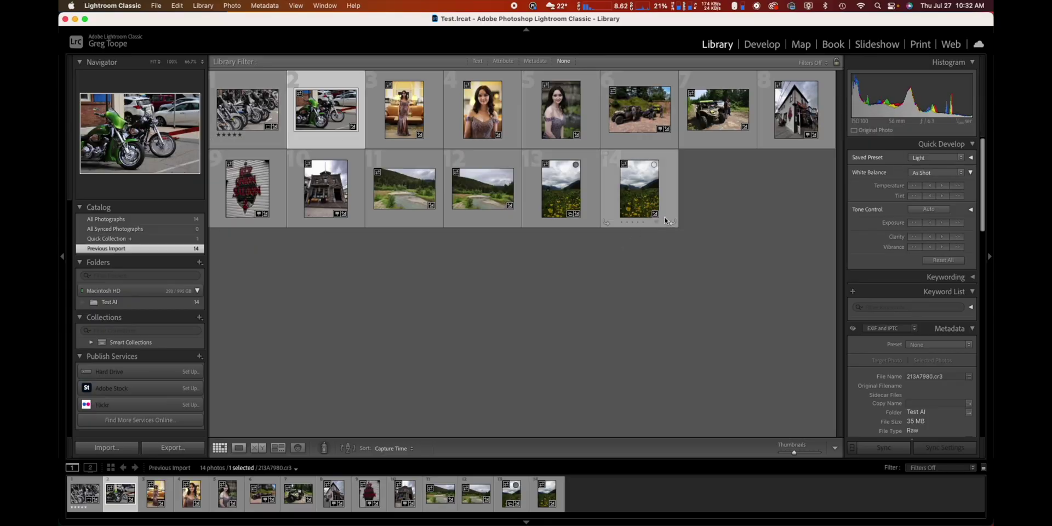
pyautogui.keyDown('shift'); pyautogui.click(635, 199); pyautogui.keyUp('shift')
# Paste the copied develop settings onto photos 2–14, then open the motorcycle photo large
pyautogui.rightClick(636, 201)
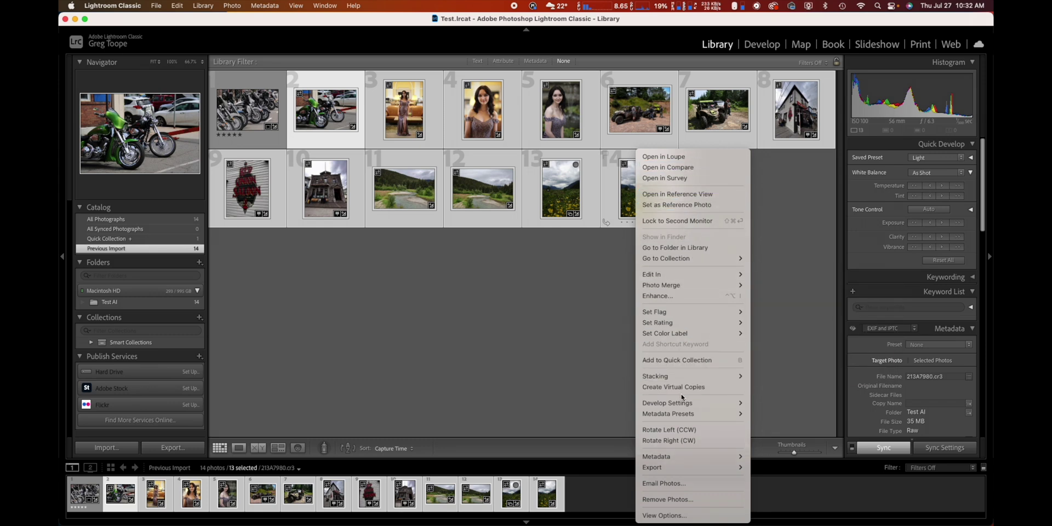
pyautogui.moveTo(682, 402)
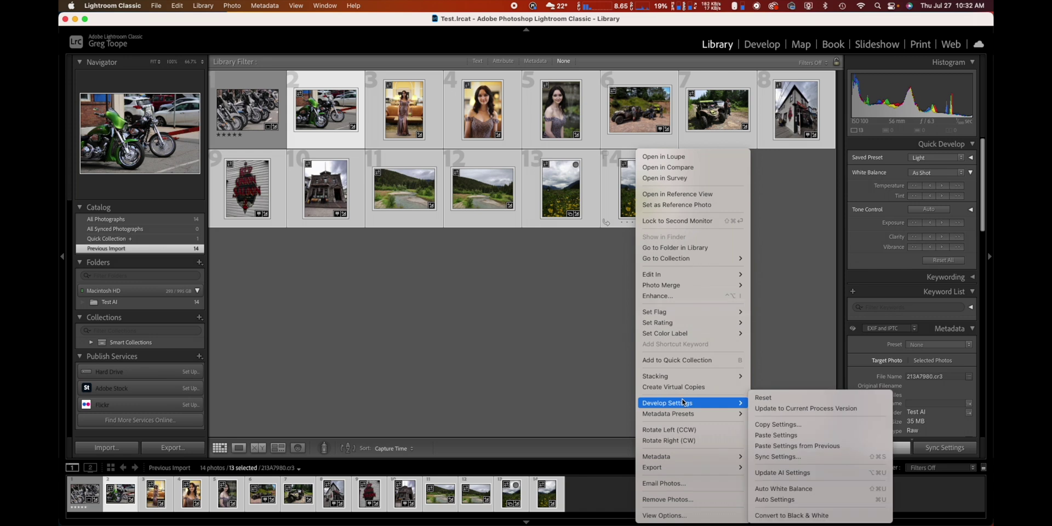
pyautogui.click(782, 435)
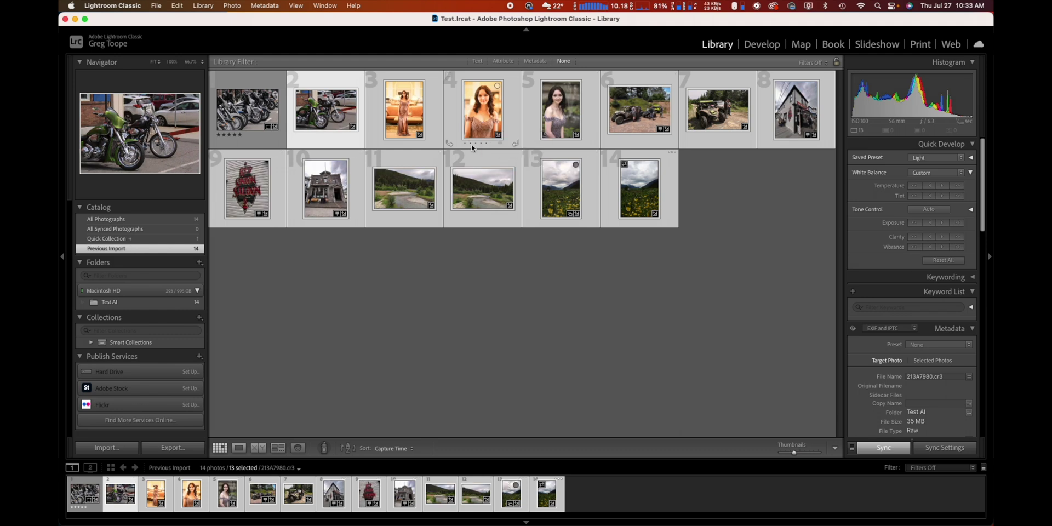
pyautogui.doubleClick(265, 121)
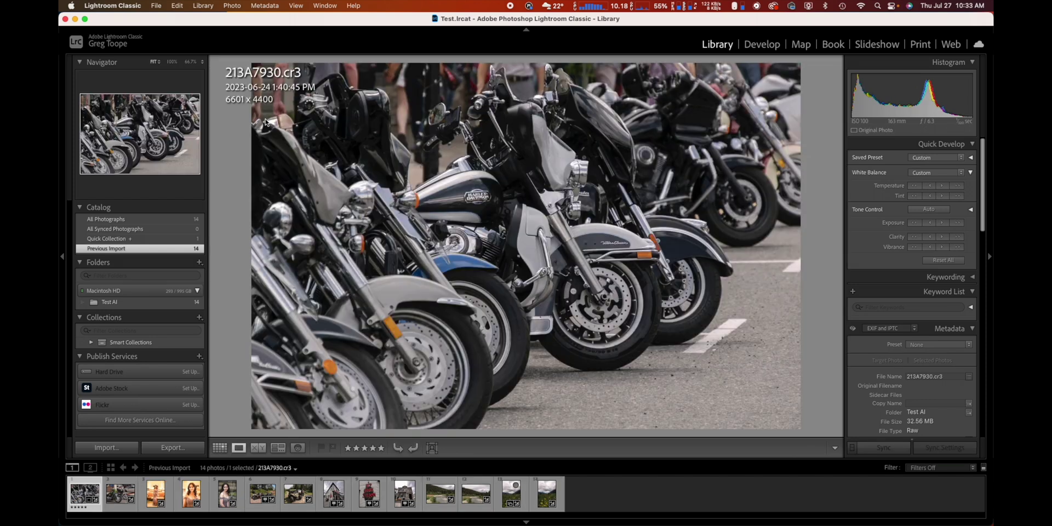
# In Develop, step through the photos to the river landscape, checking each shows the pasted adjustments
pyautogui.click(760, 44)
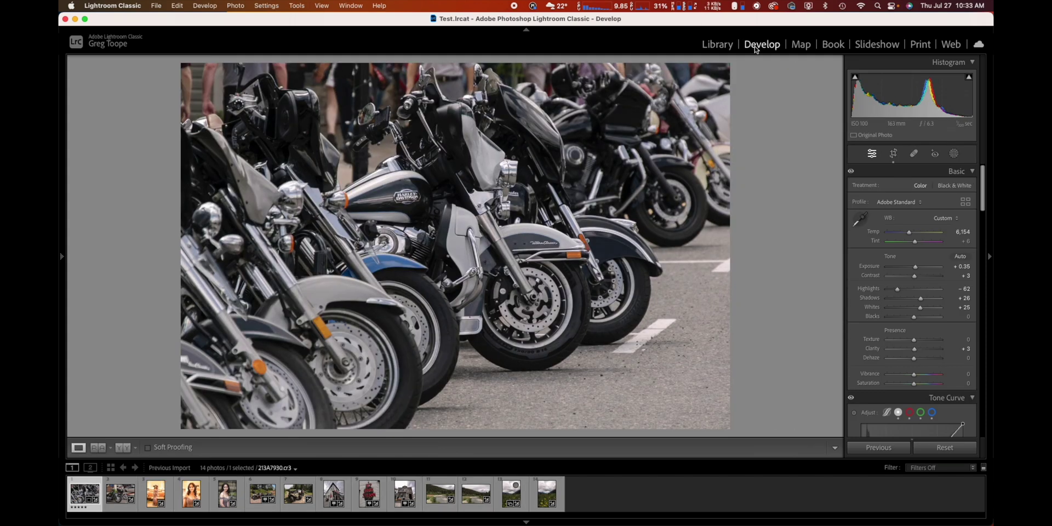
pyautogui.press('Right')
pyautogui.press('Right')
pyautogui.press('Right')
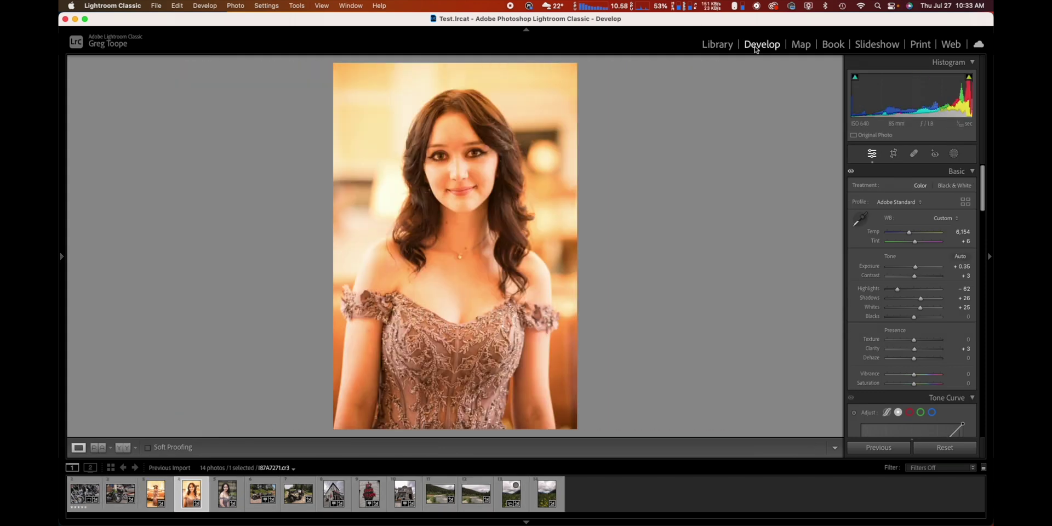
pyautogui.press('Right')
pyautogui.press('Right')
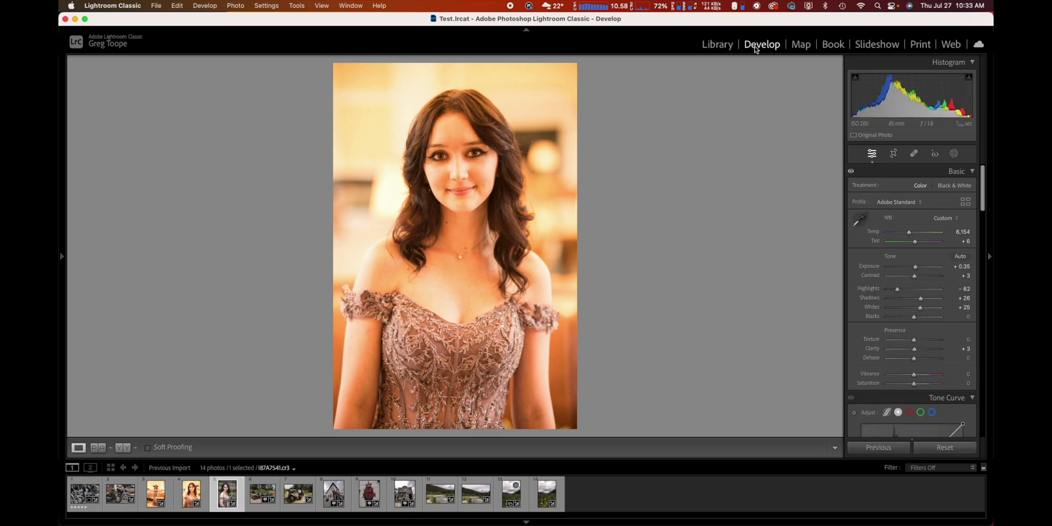
pyautogui.press('Left')
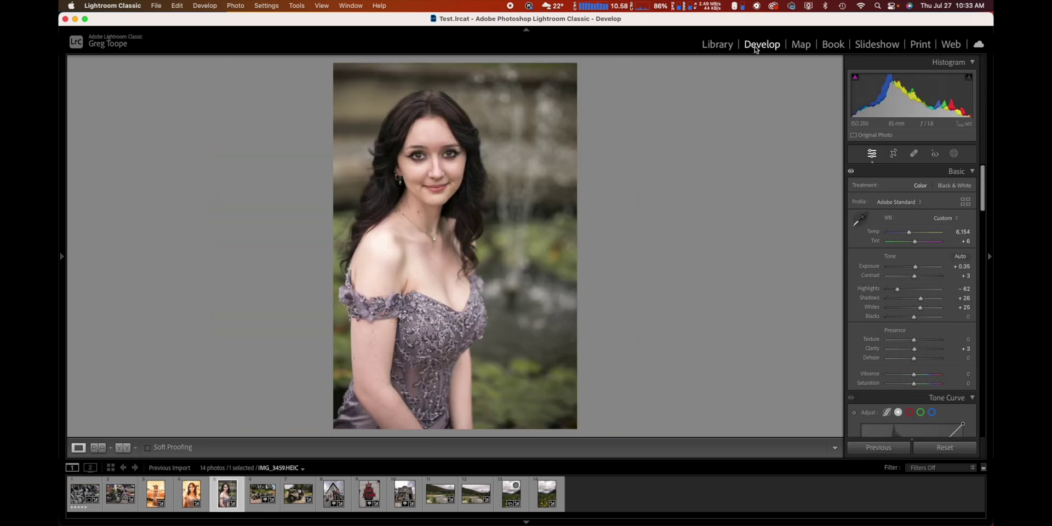
pyautogui.press('Right')
pyautogui.press('Right')
pyautogui.press('Right')
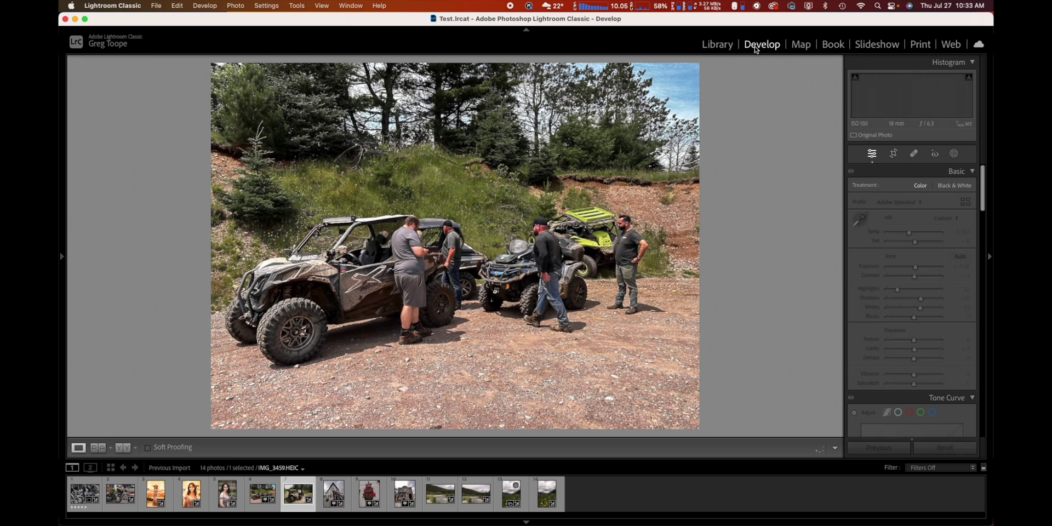
pyautogui.press('Right')
pyautogui.press('Right')
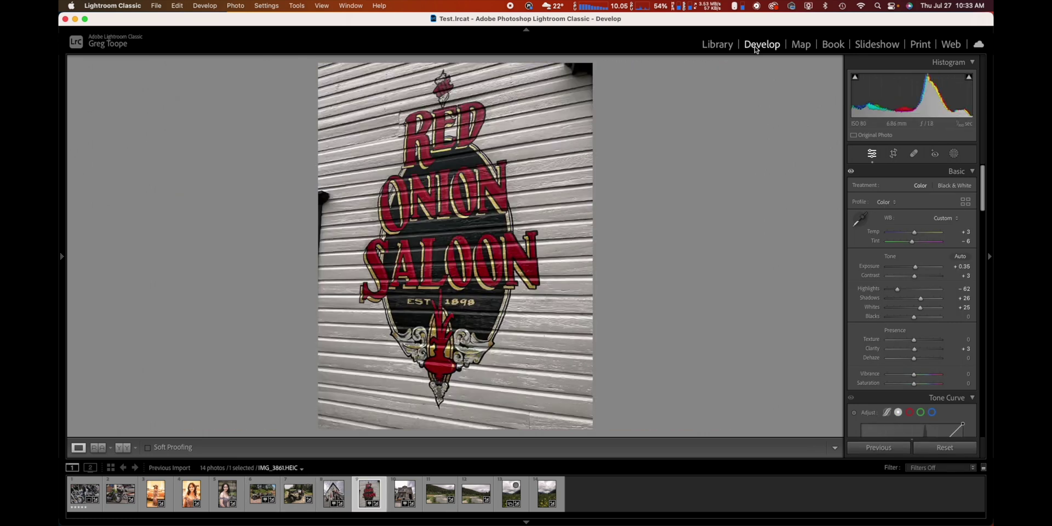
pyautogui.press('Right')
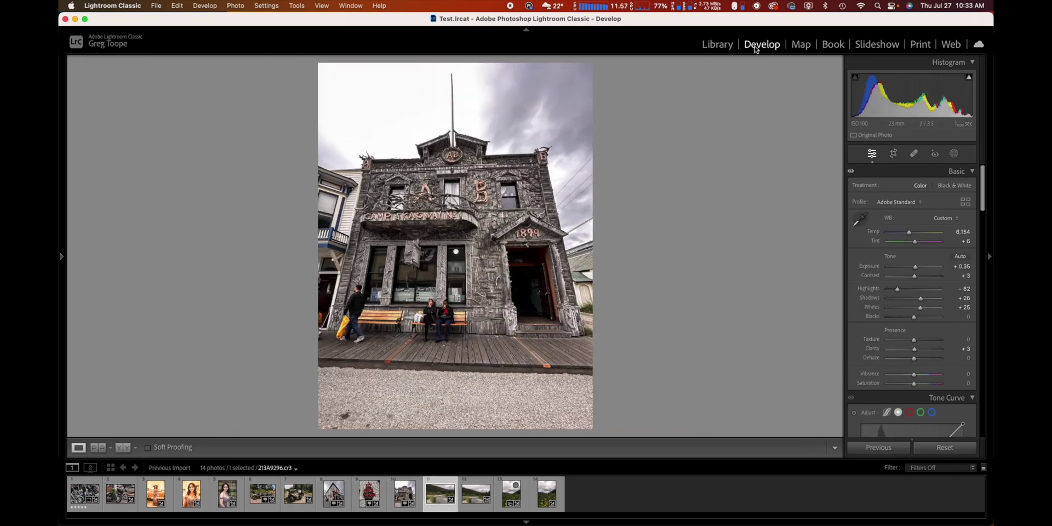